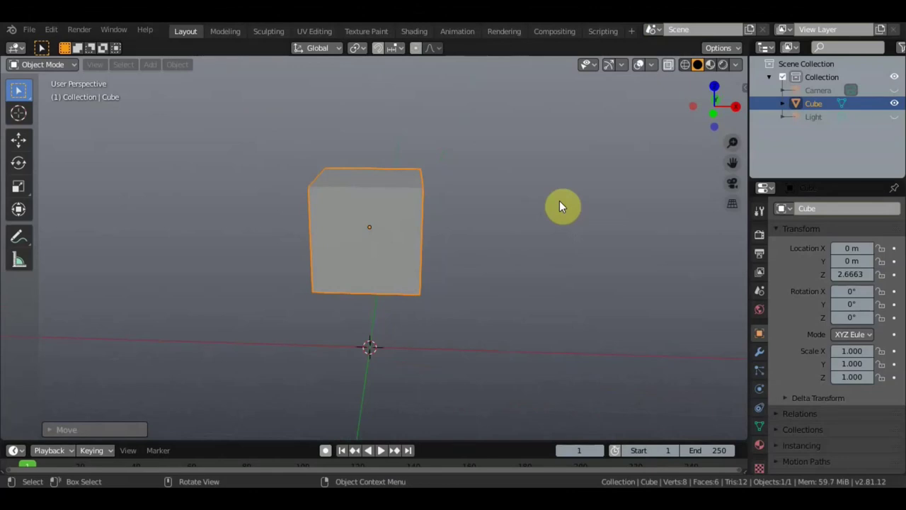
- Zoom out, orbit the view, and enlarge the Timeline so frames 1 to 250 show
scroll(507, 195, "down", 4)
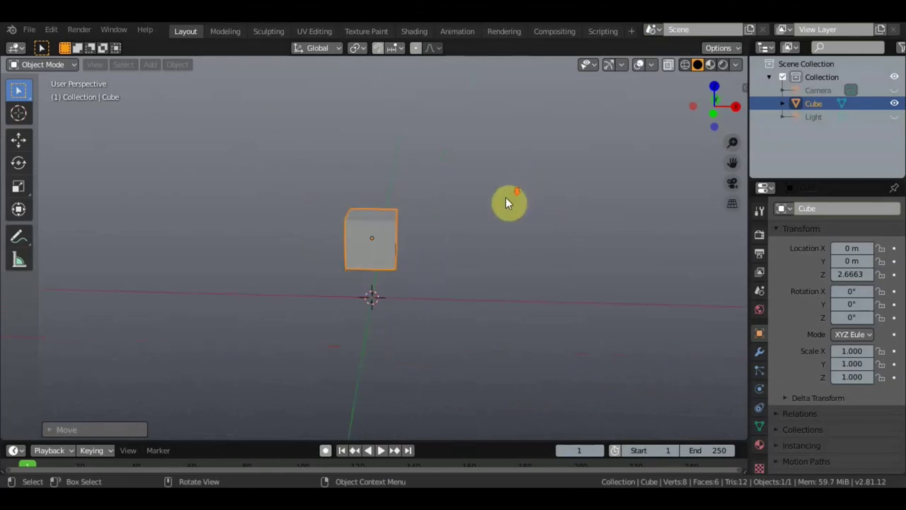
scroll(506, 197, "down", 1)
middle_click_drag(502, 201, 489, 267)
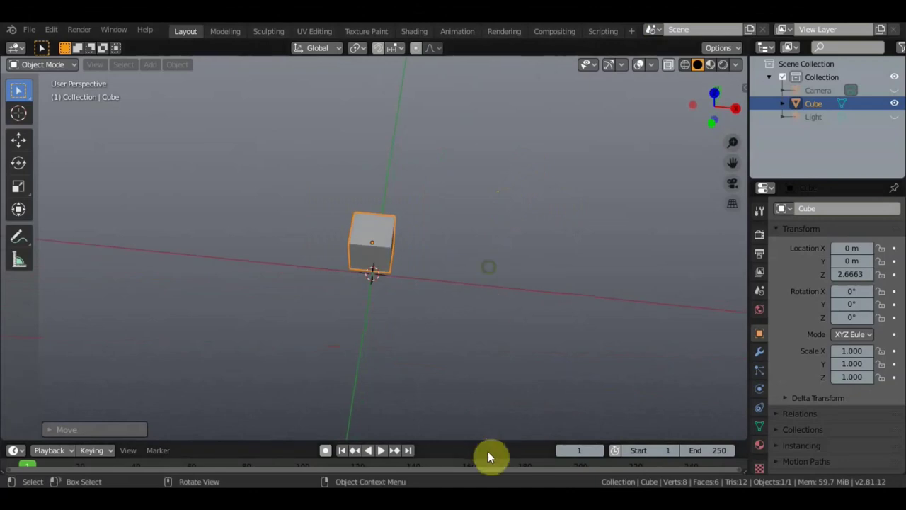
left_click_drag(485, 441, 487, 348)
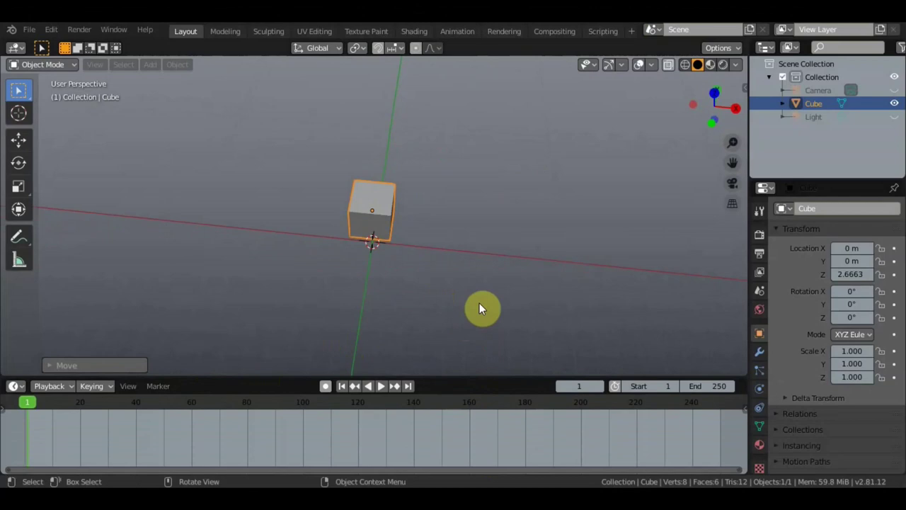
- Key the cube's LocRotScale at frame 1, switch to top view, and test a rotation
key("i")
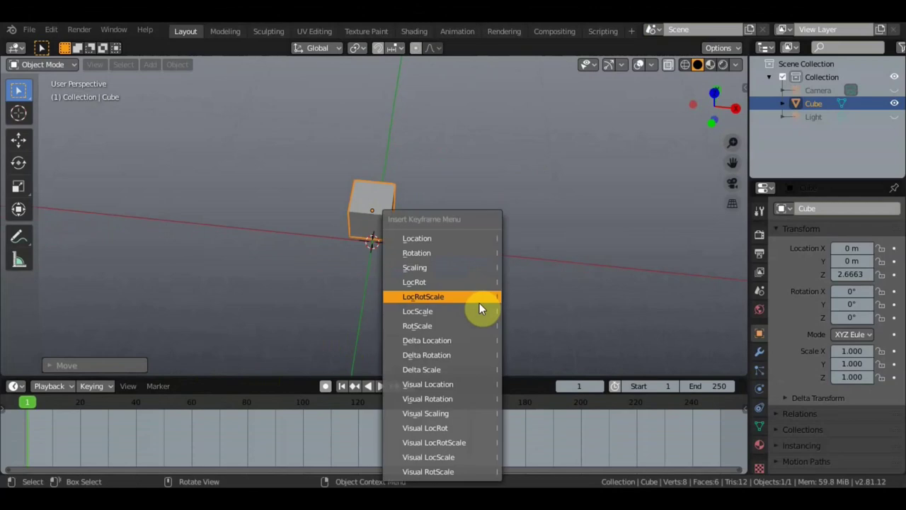
left_click(476, 298)
scroll(400, 209, "down", 3)
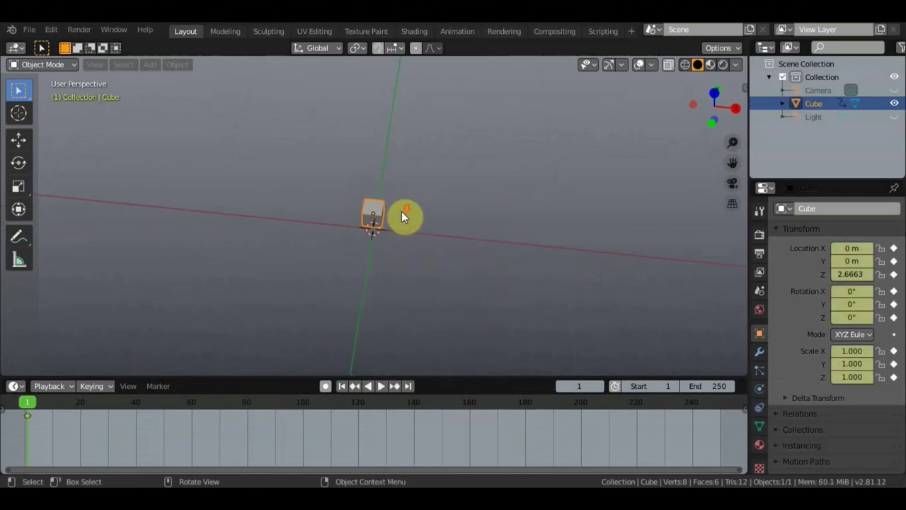
key("KP_7")
scroll(402, 211, "up", 5)
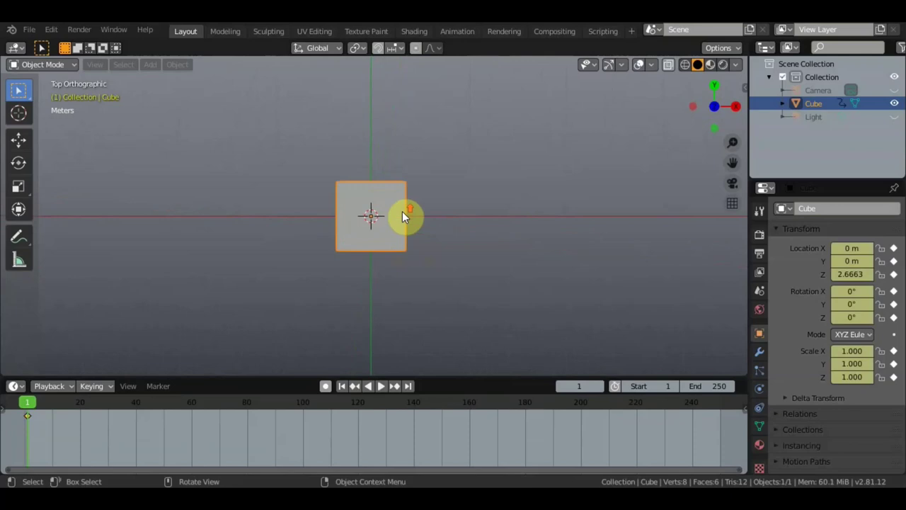
scroll(402, 211, "up", 1)
key("r")
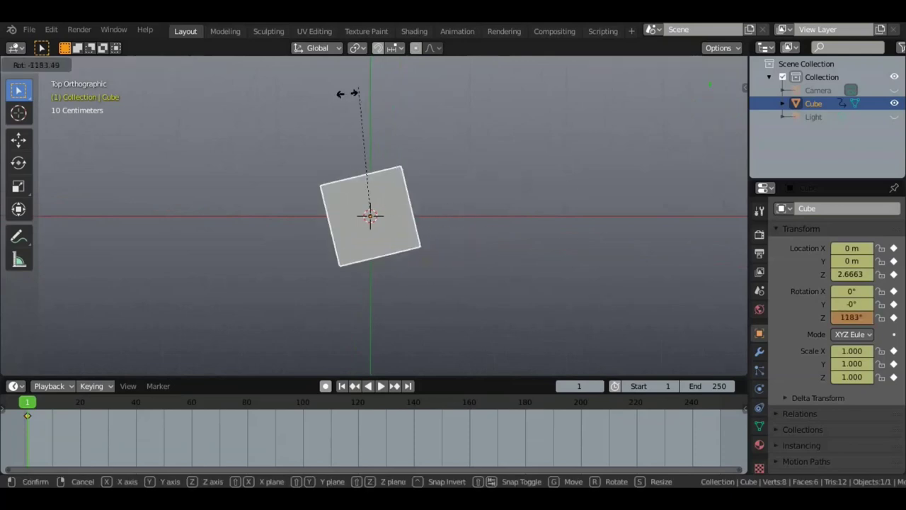
left_click(384, 286)
- Move the current frame to 60 on the timeline
key("space")
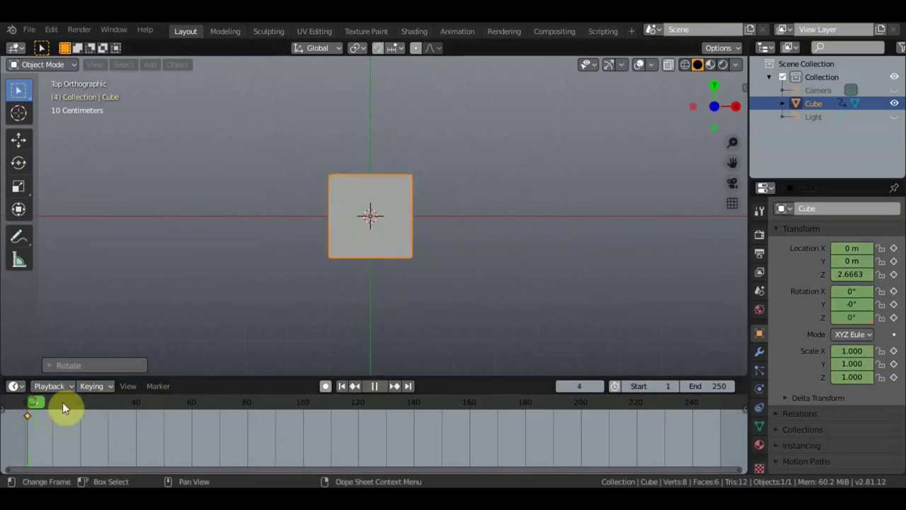
left_click(14, 401)
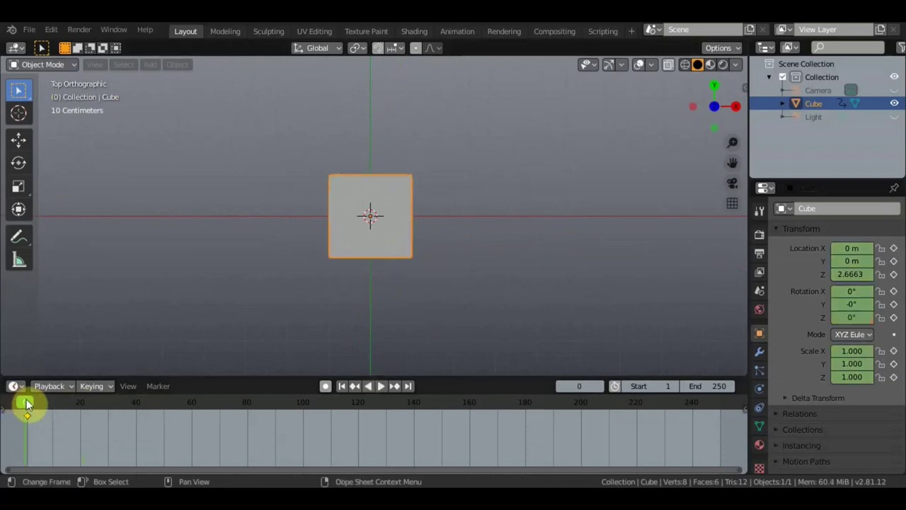
left_click_drag(88, 409, 189, 422)
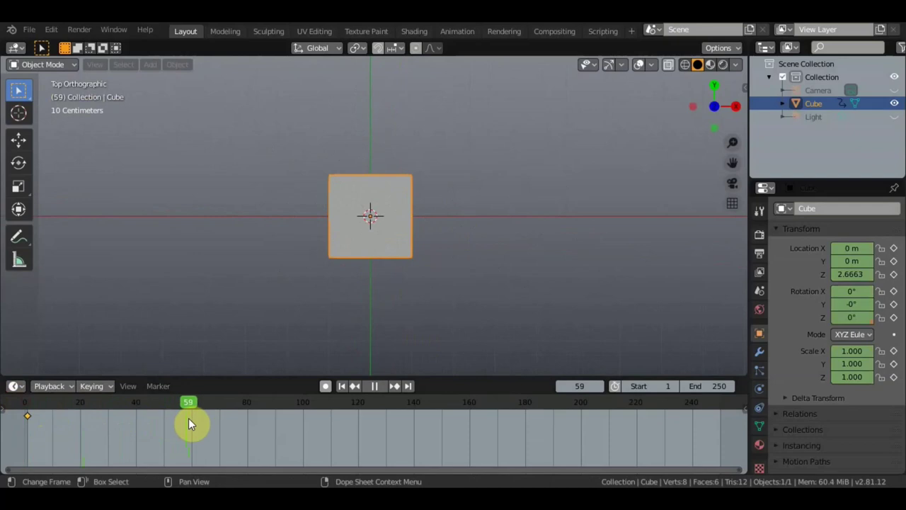
key("space")
key("space")
left_click(191, 403)
key("space")
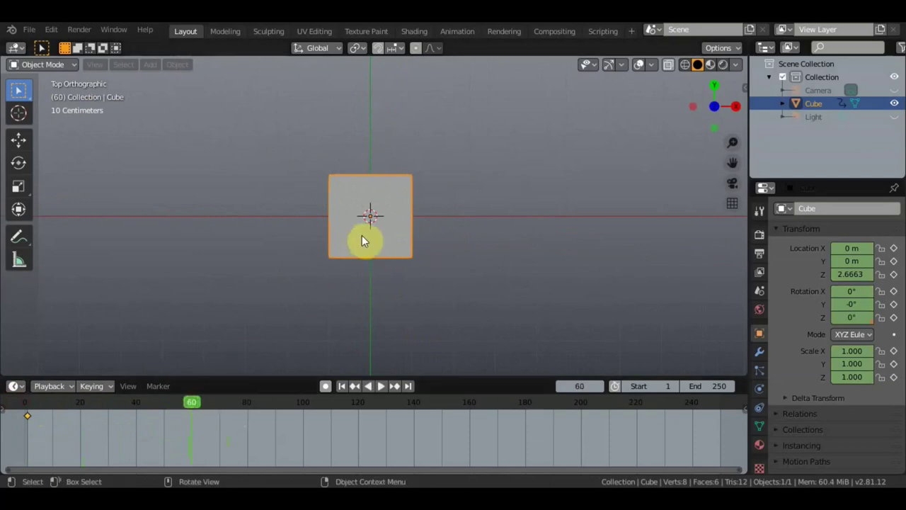
- Spin the cube to 2422° on Z, key LocRotScale at frame 60, and play to check
key("r")
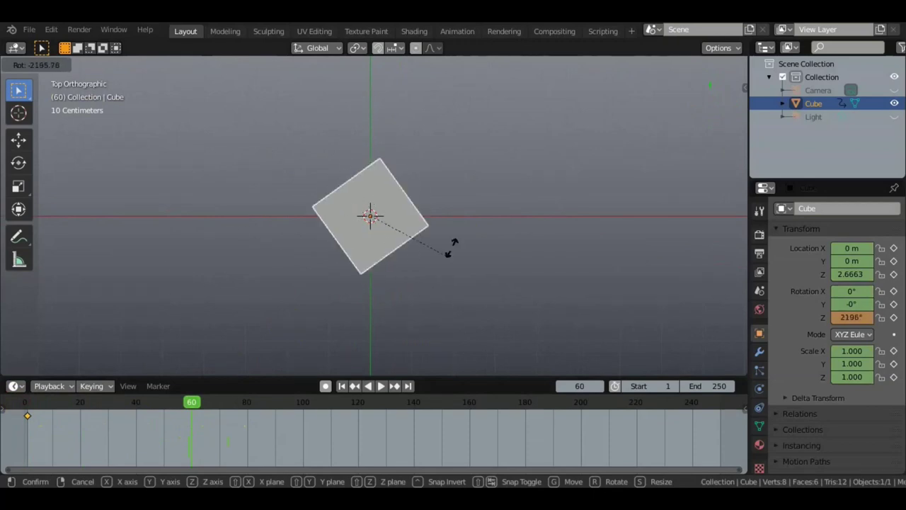
left_click(256, 261)
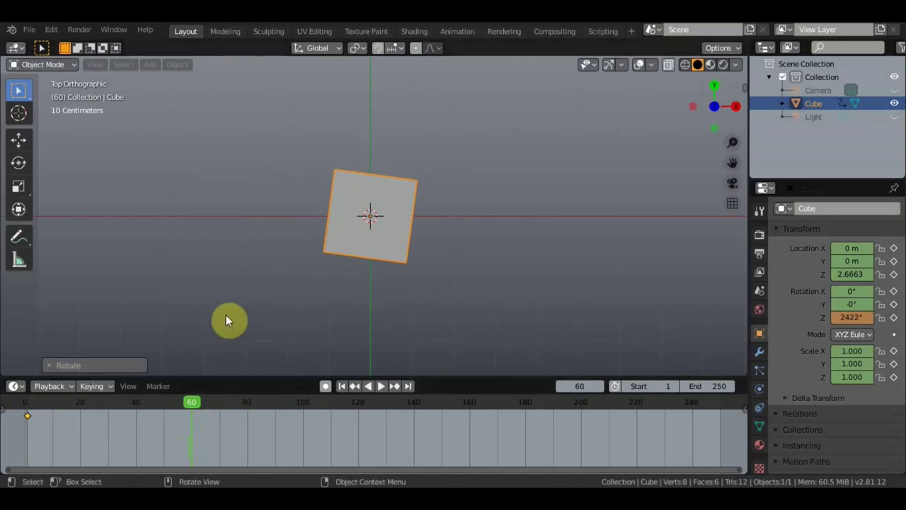
key("i")
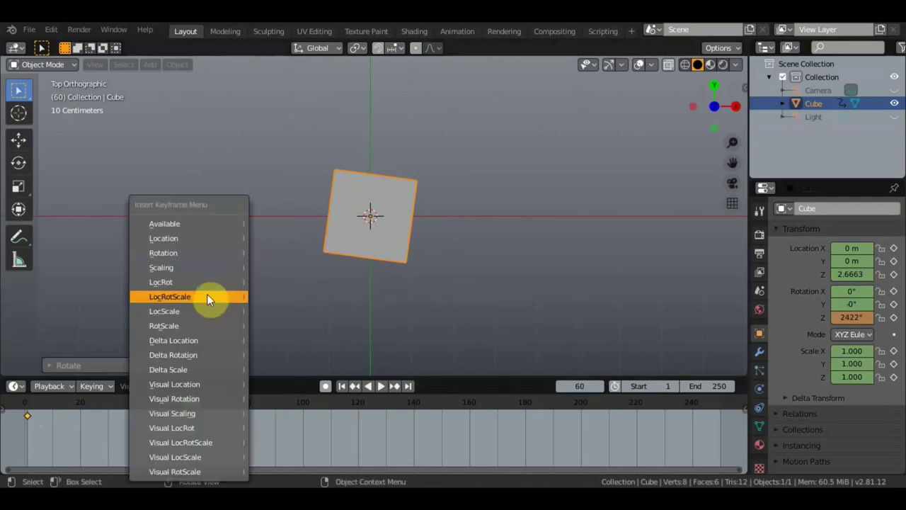
left_click(206, 294)
key("space")
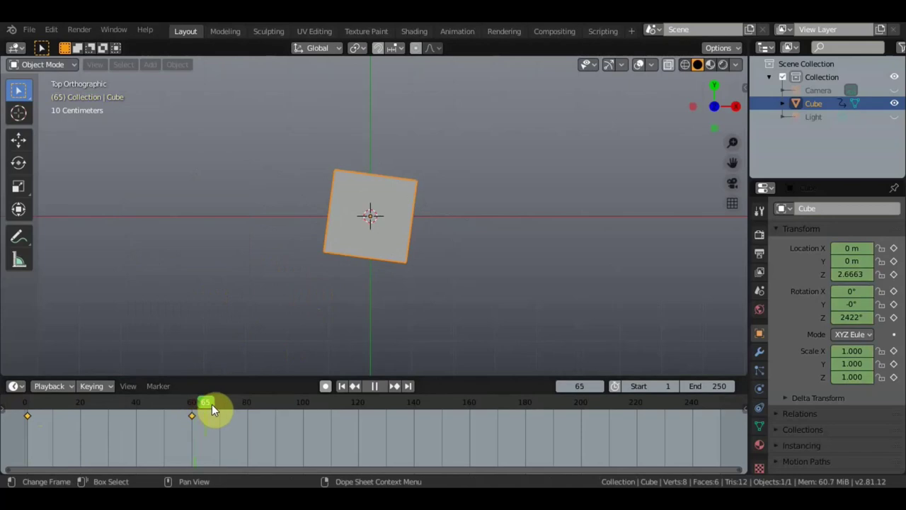
- Scrub the timeline forward to frame 139
left_click_drag(211, 404, 407, 416)
key("space")
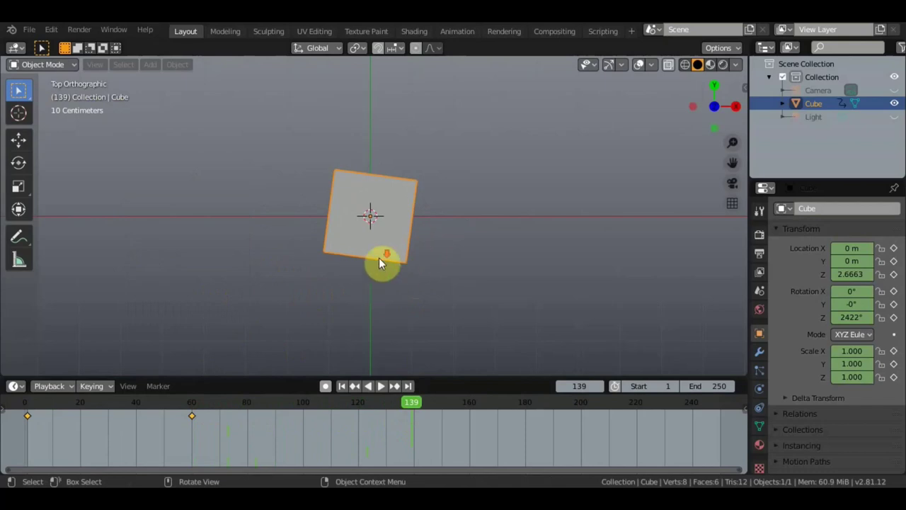
scroll(379, 258, "down", 3)
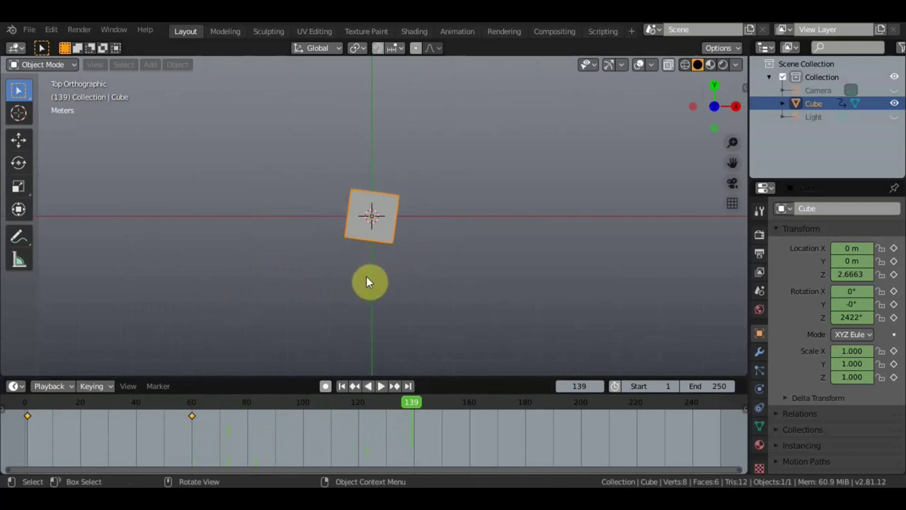
- Move the cube up-right, rotate it to 308°, and key its LocRotScale
key("g")
left_click(528, 188)
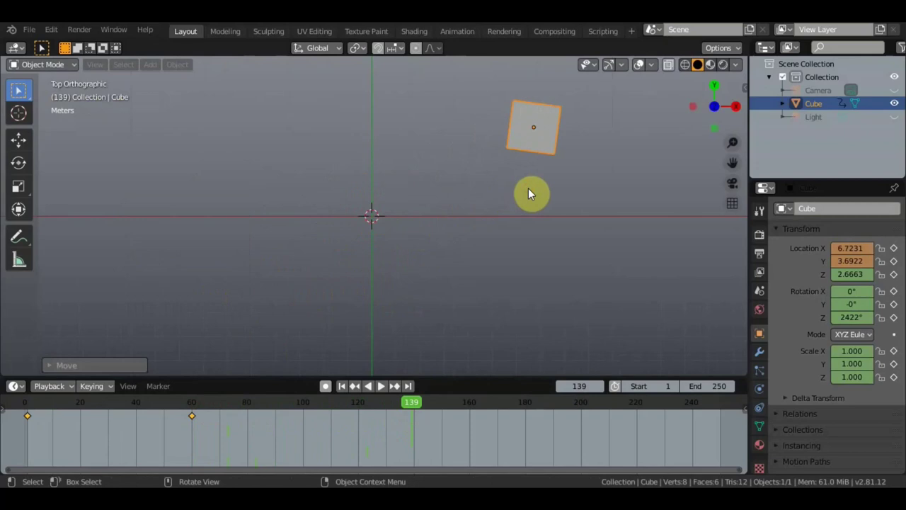
key("r")
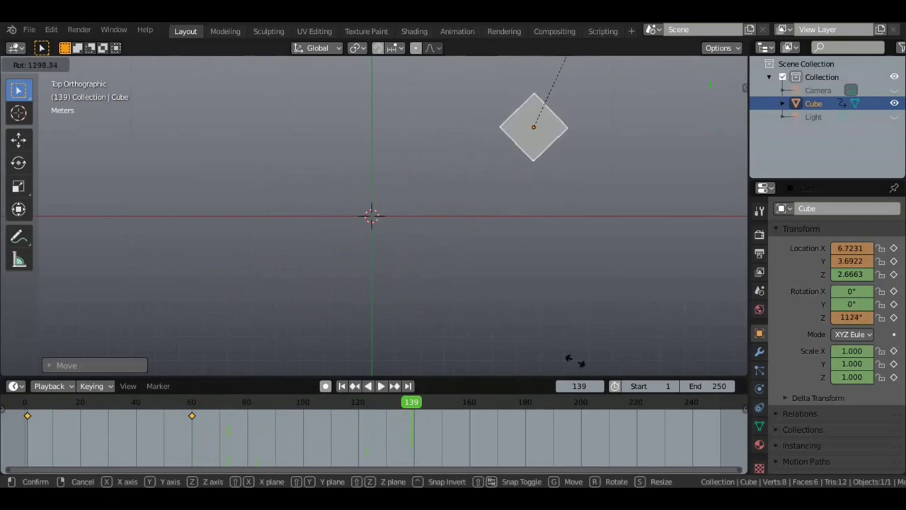
left_click(592, 165)
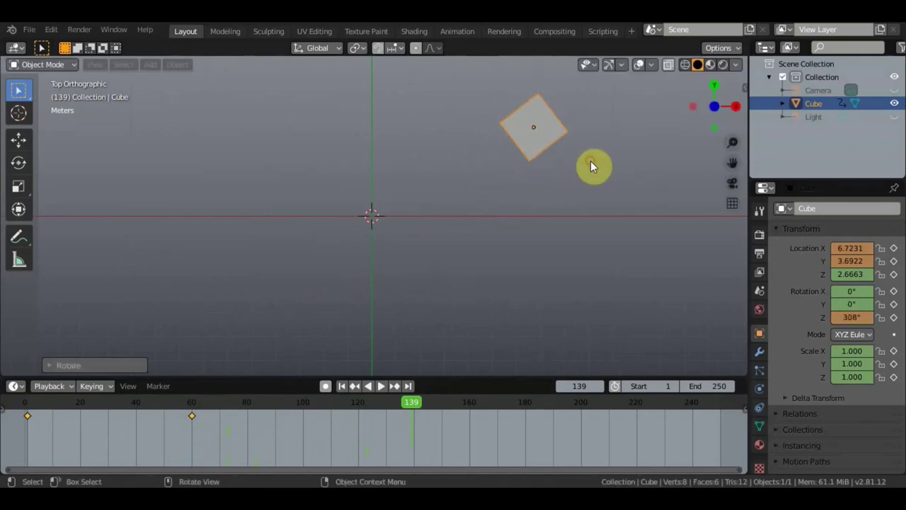
key("i")
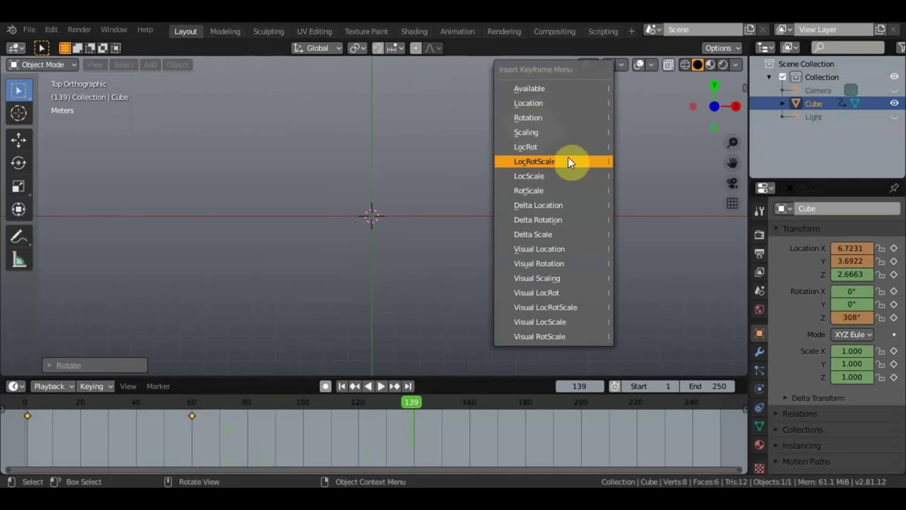
left_click(570, 160)
- Play to frame 200 and turn the cube slightly to 301°
key("space")
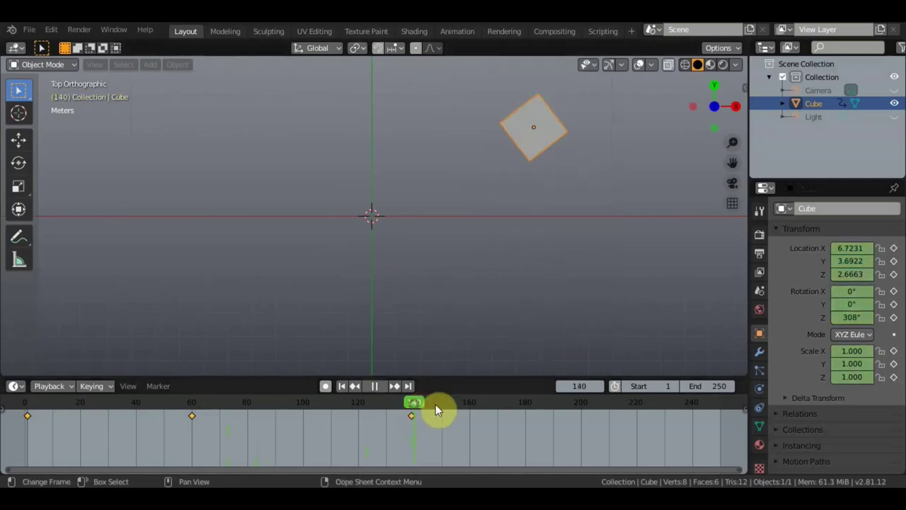
key("space")
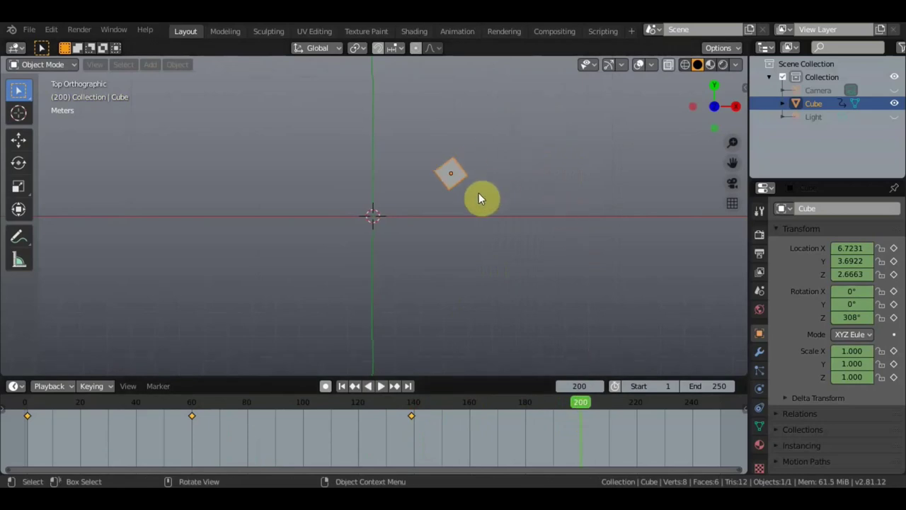
key("r")
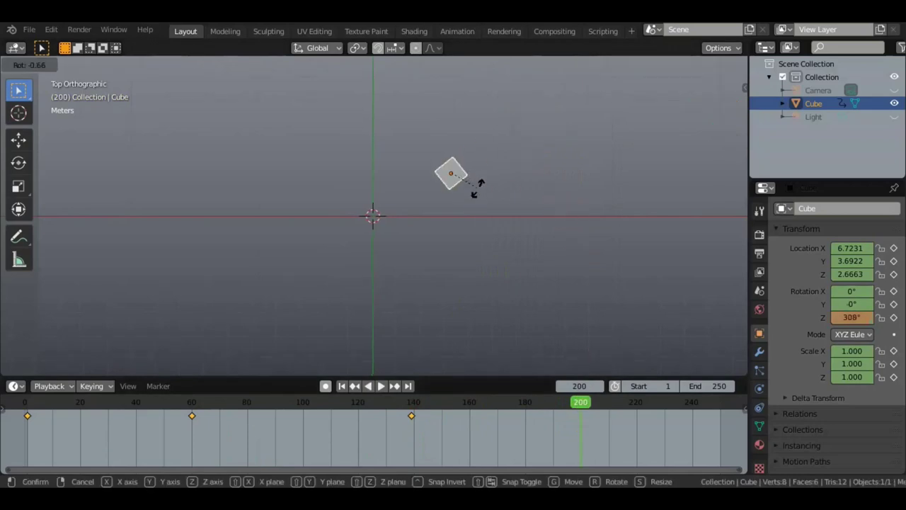
left_click(478, 193)
- Move the cube up-left to X -9.7319, spin it to -1227°, and key LocRotScale
key("g")
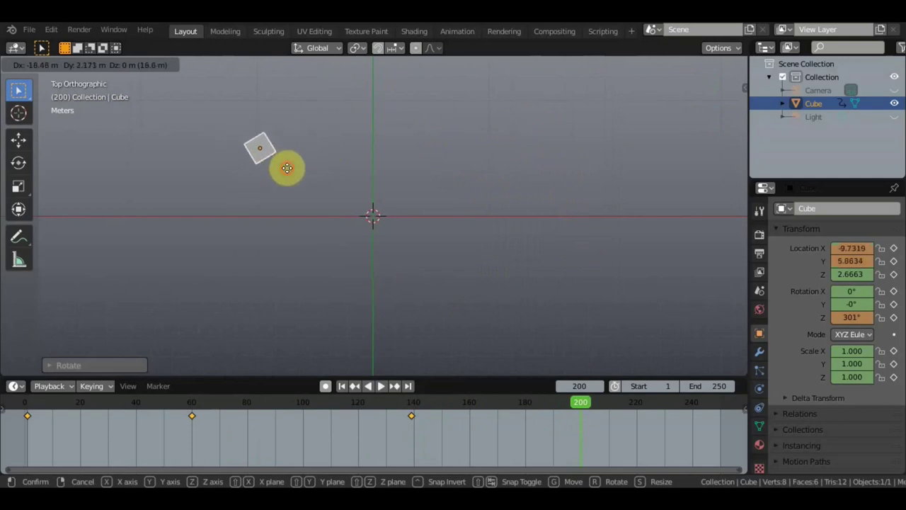
left_click(283, 167)
key("r")
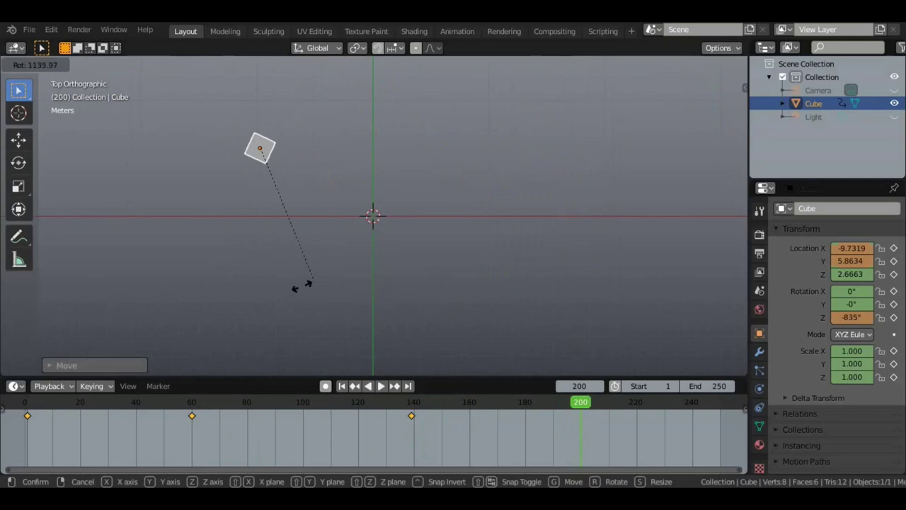
left_click(239, 275)
key("i")
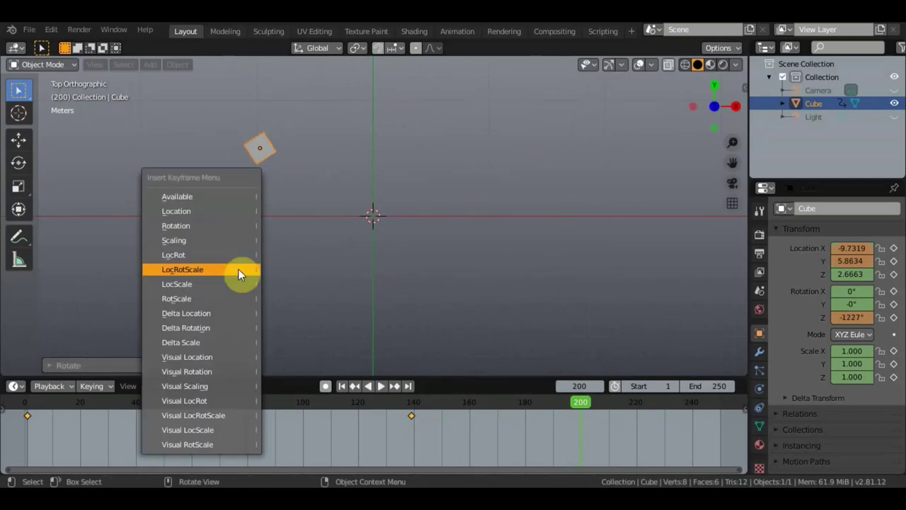
left_click(239, 269)
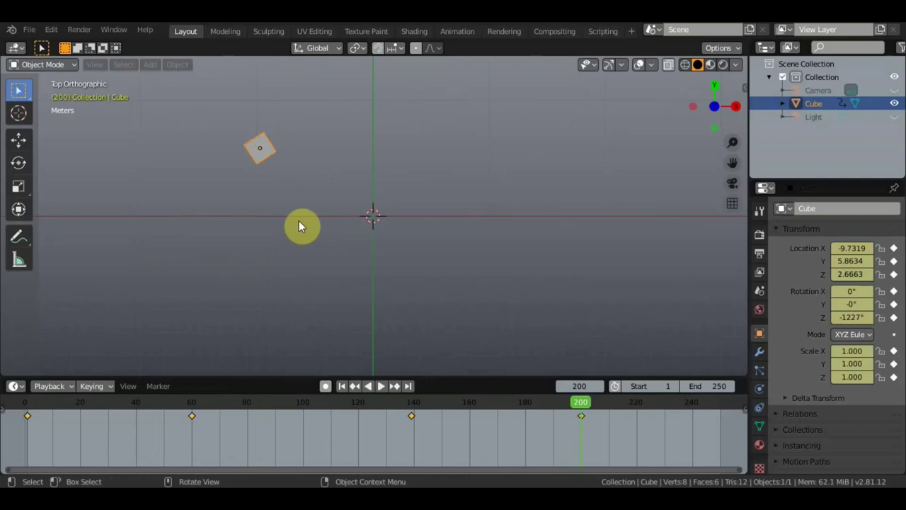
- Set the timeline End frame to 200 to match the last keyframe
key("KP_1")
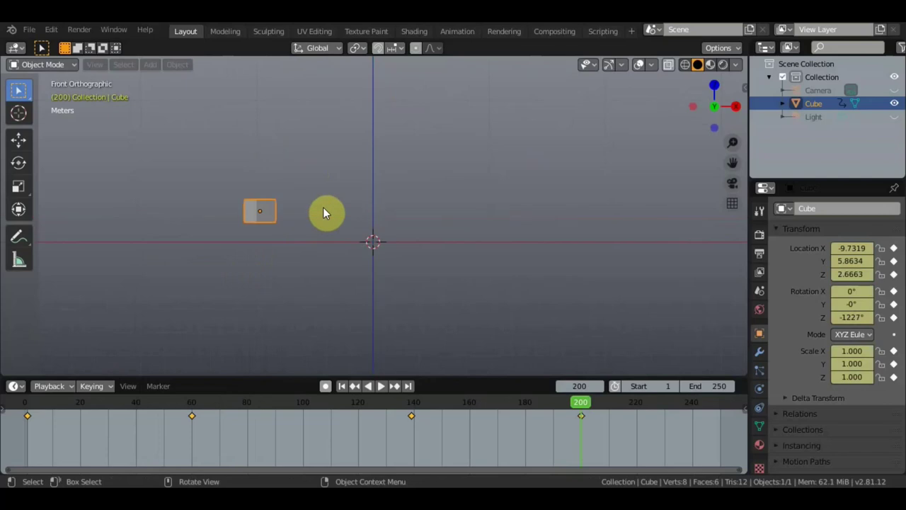
mouse_move(362, 189)
middle_mouse_down()
mouse_move(334, 256)
mouse_move(376, 215)
mouse_move(480, 242)
mouse_move(431, 243)
mouse_move(431, 276)
middle_mouse_up()
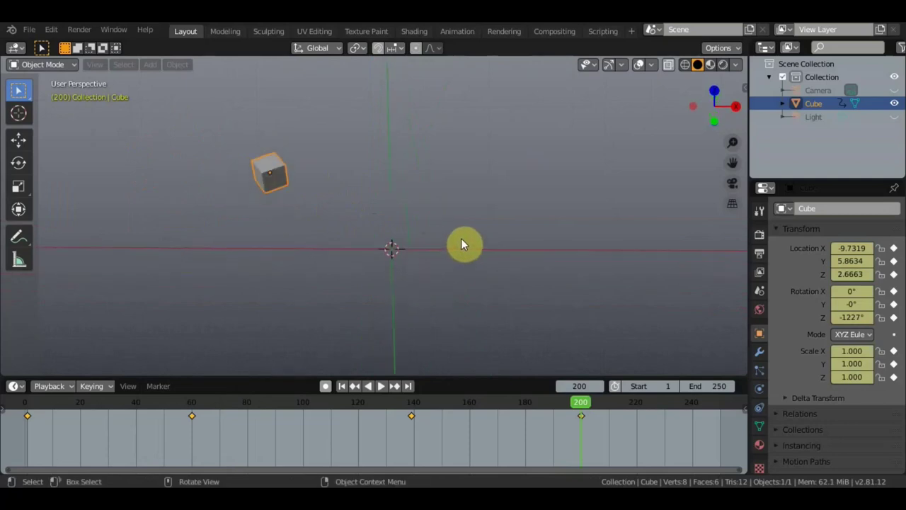
left_click(708, 385)
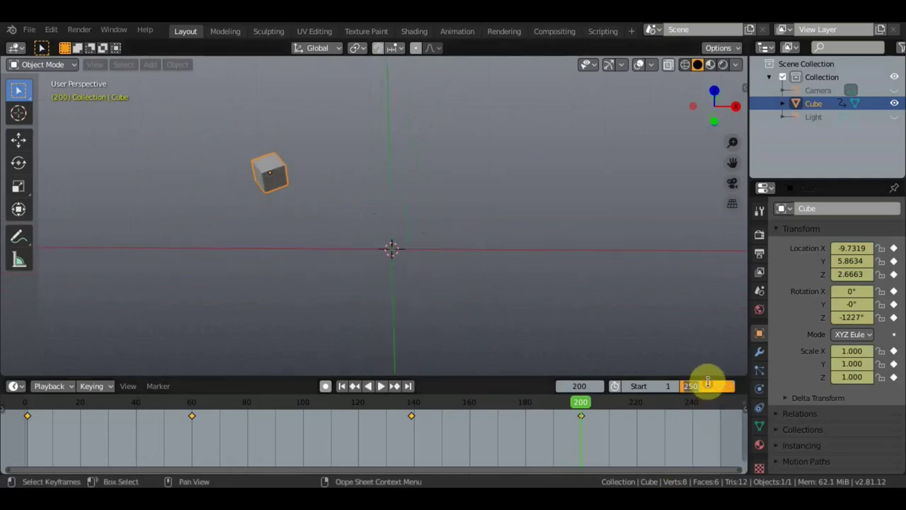
type("200")
key("Return")
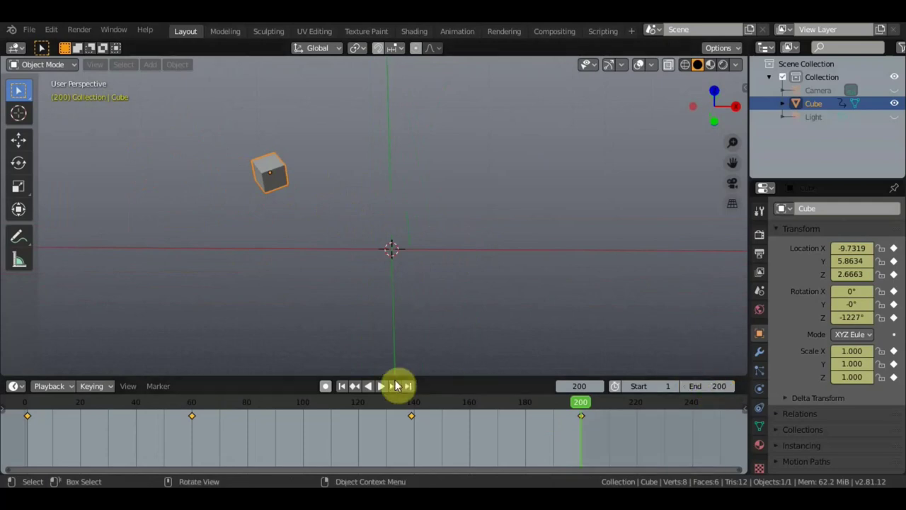
- Play the 1–200 animation, then pause and scrub back to frame 1
left_click(377, 387)
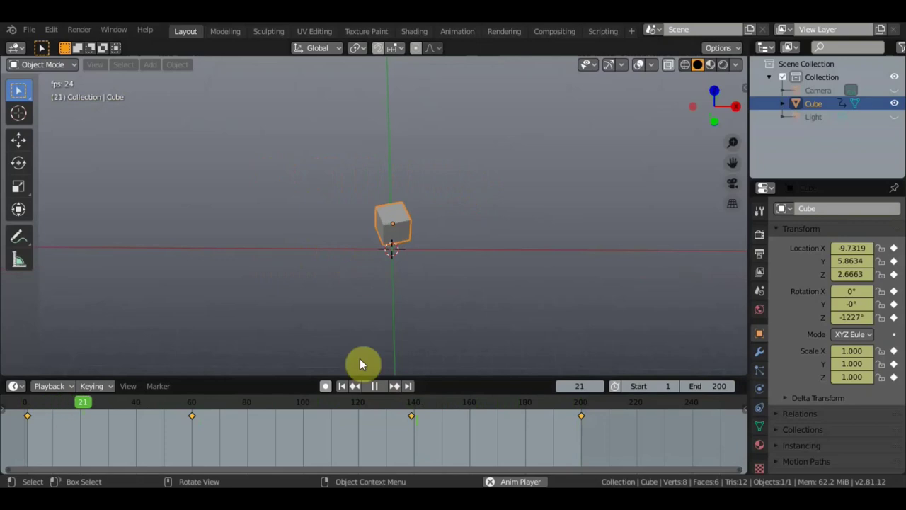
left_click(377, 385)
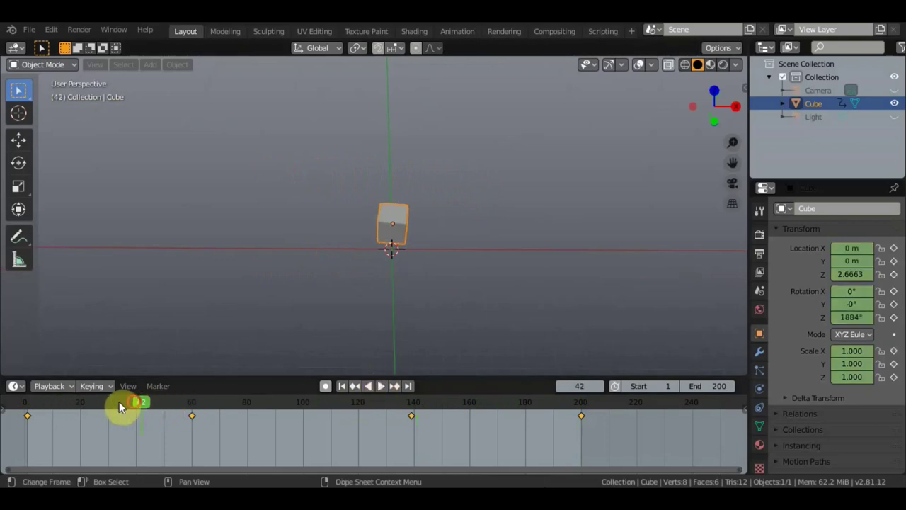
key("space")
left_click_drag(118, 401, 27, 403)
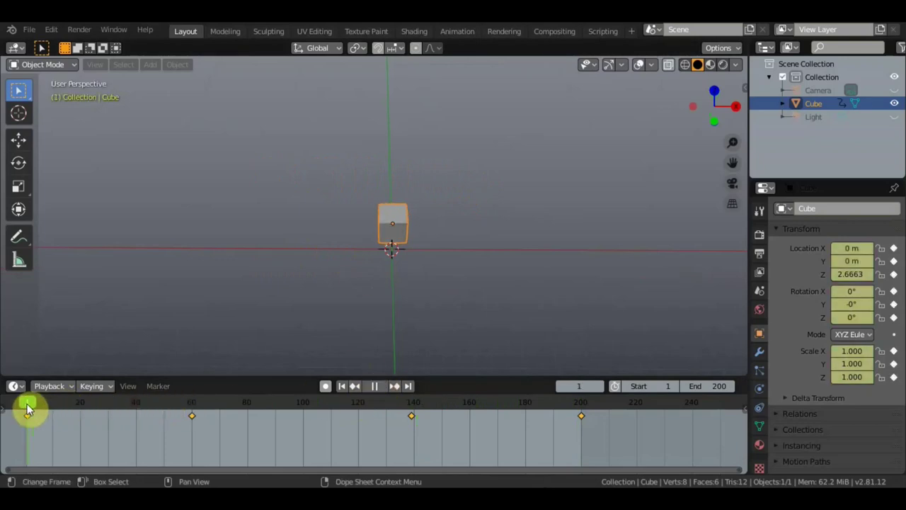
key("space")
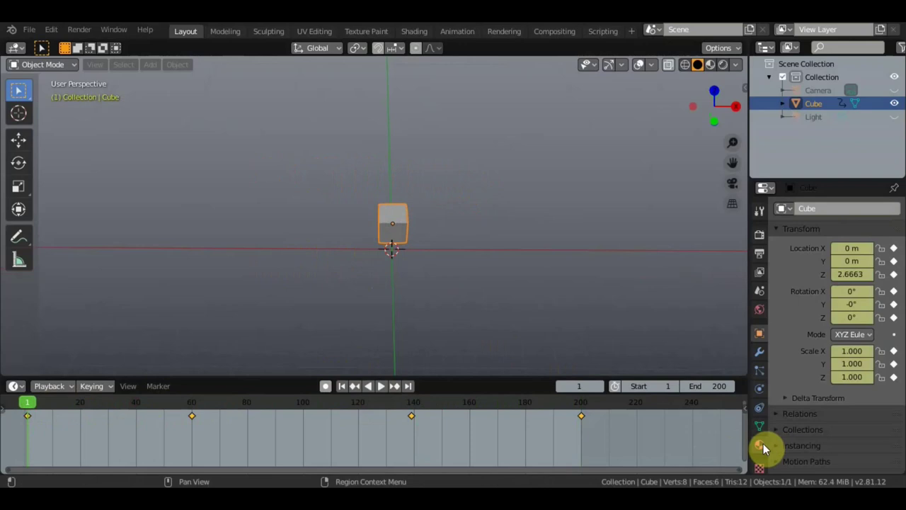
- In the Material tab, set the cube's Base Color to blue at frame 1
left_click(762, 444)
left_click(858, 398)
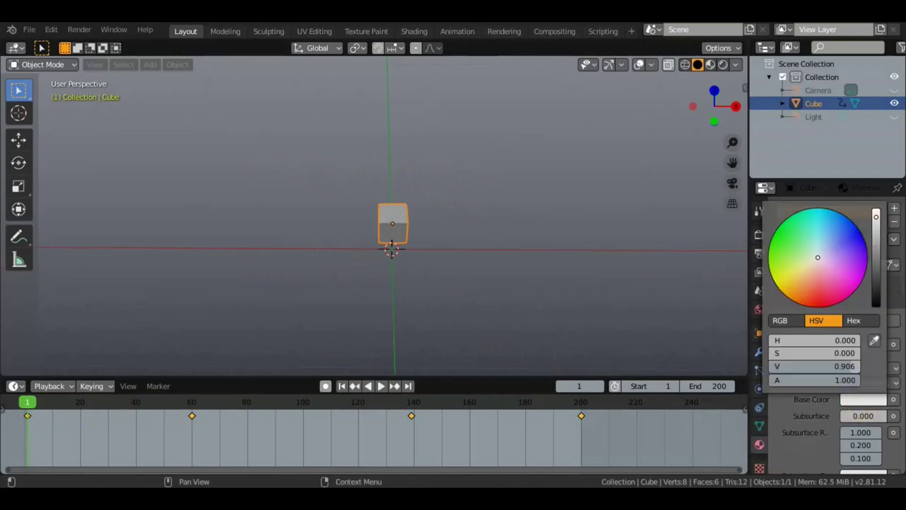
left_click(771, 275)
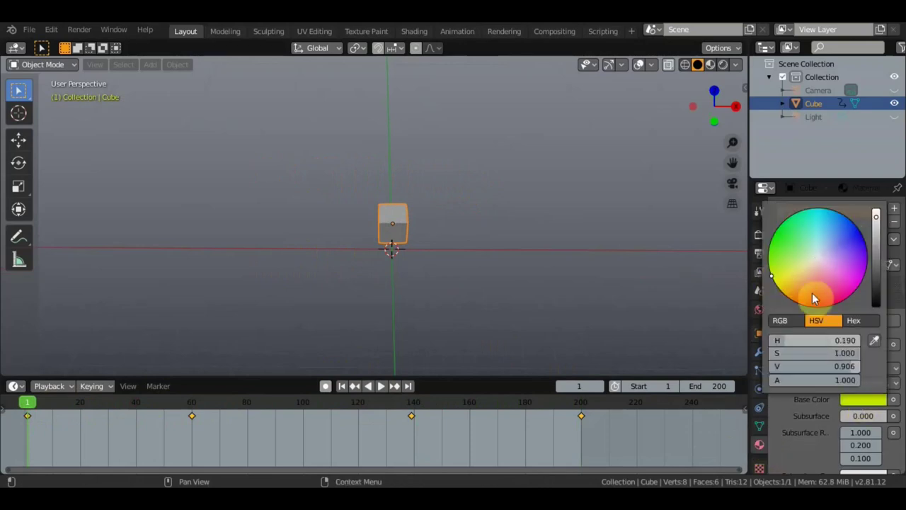
left_click(850, 242)
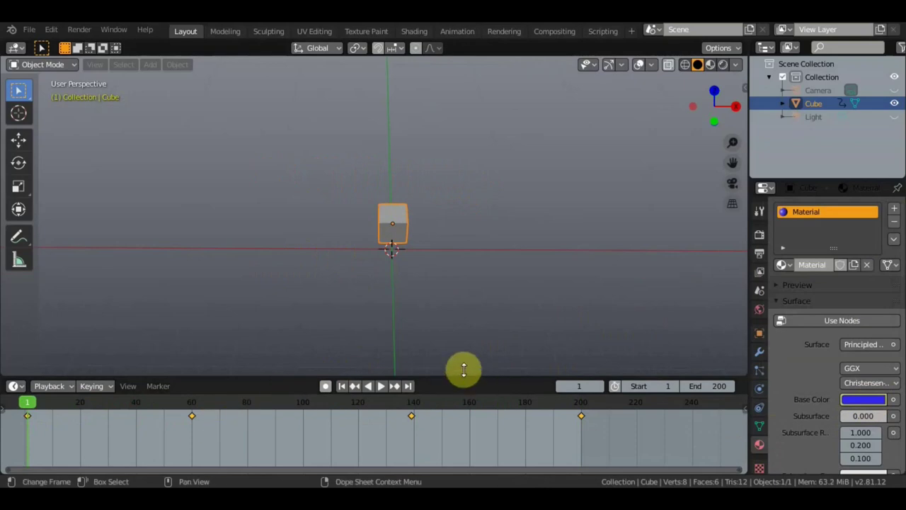
- Go to frame 60 and change the Base Color to red
key("space")
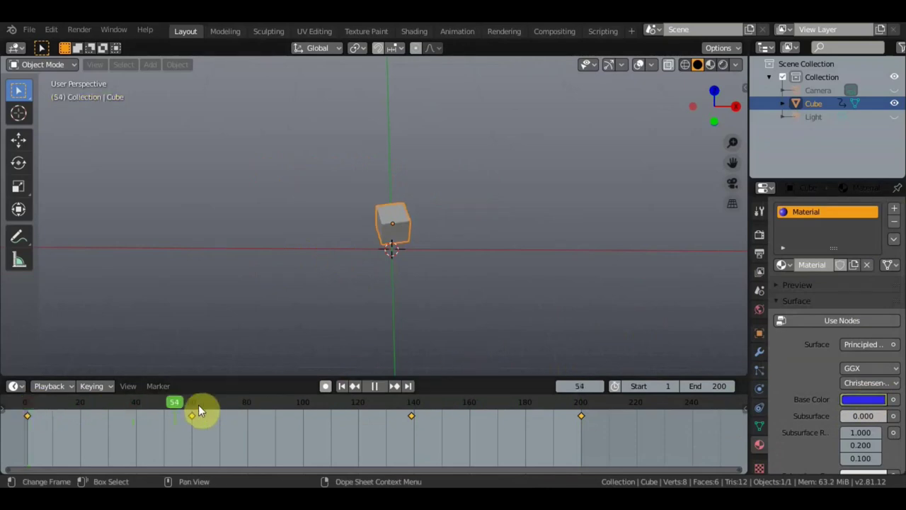
left_click(193, 403)
key("space")
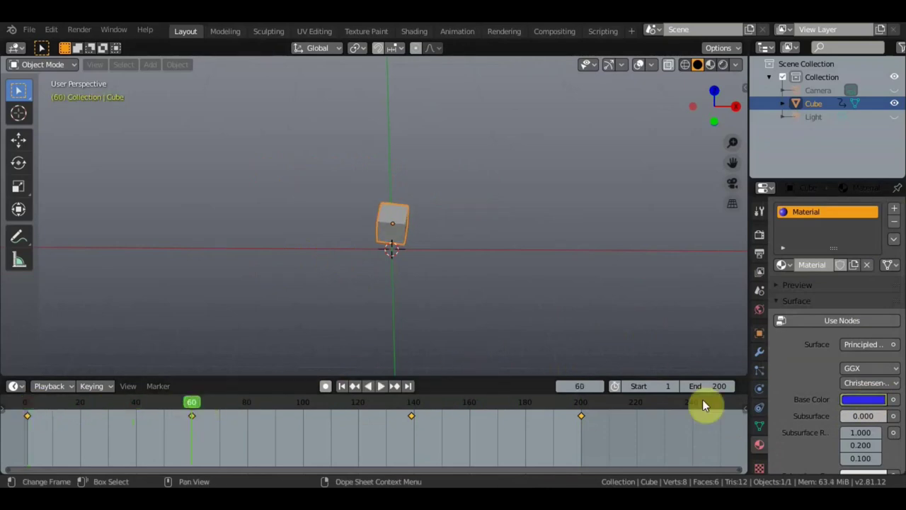
left_click(871, 399)
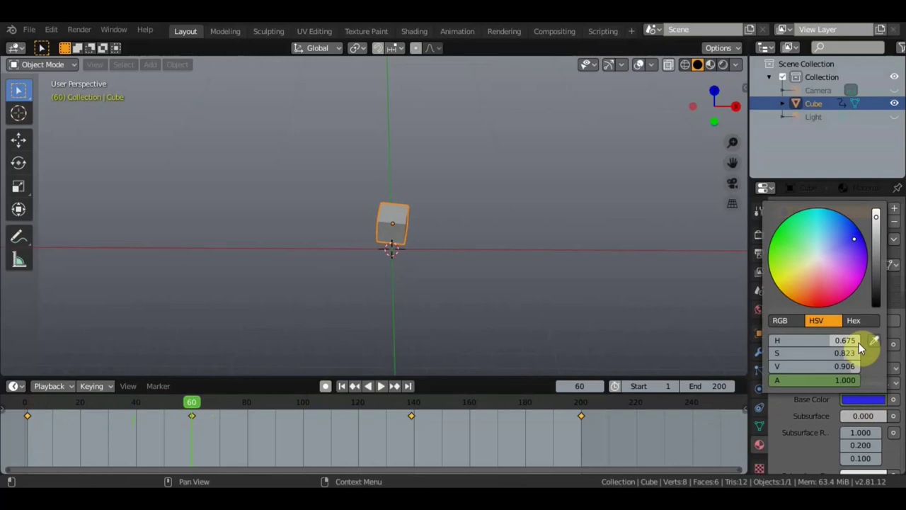
left_click(820, 298)
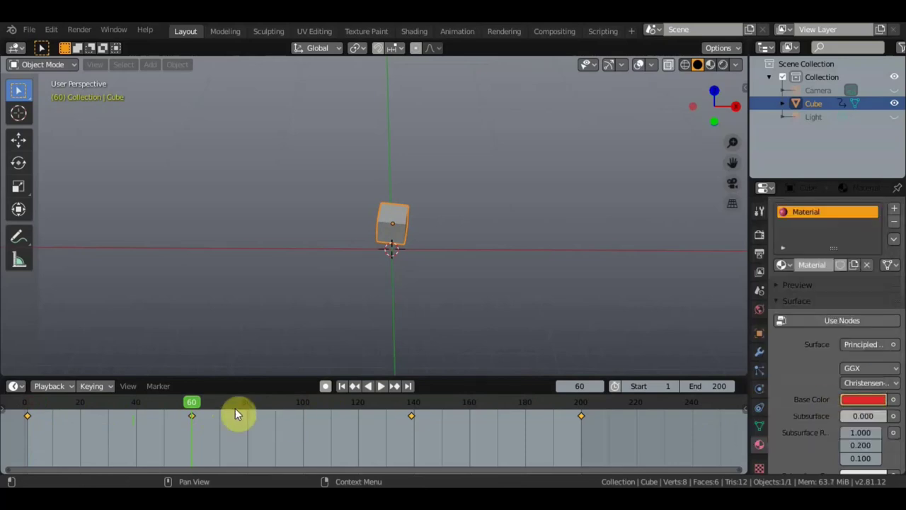
- Advance the playhead to frame 139
left_click_drag(198, 400, 415, 404)
key("space")
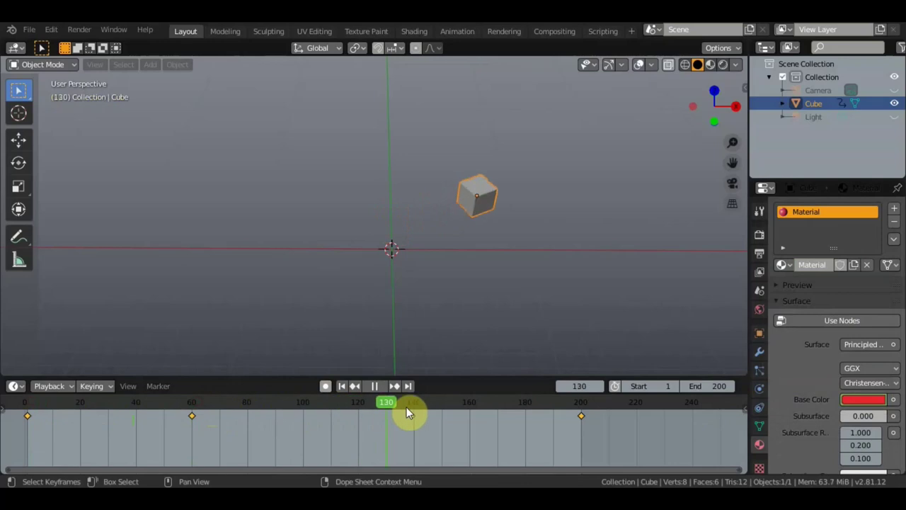
key("Escape")
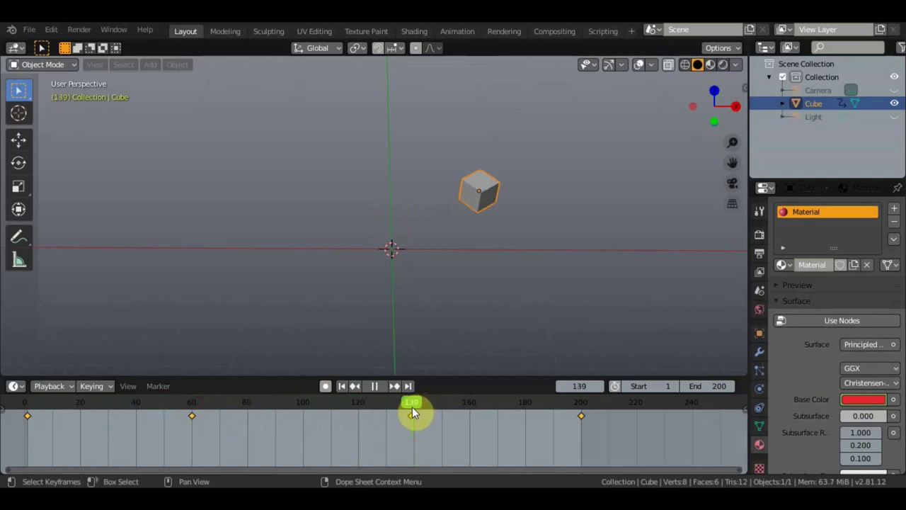
- Pick green in the Base Color wheel at frame 139, then yellow at frame 200
left_click(862, 399)
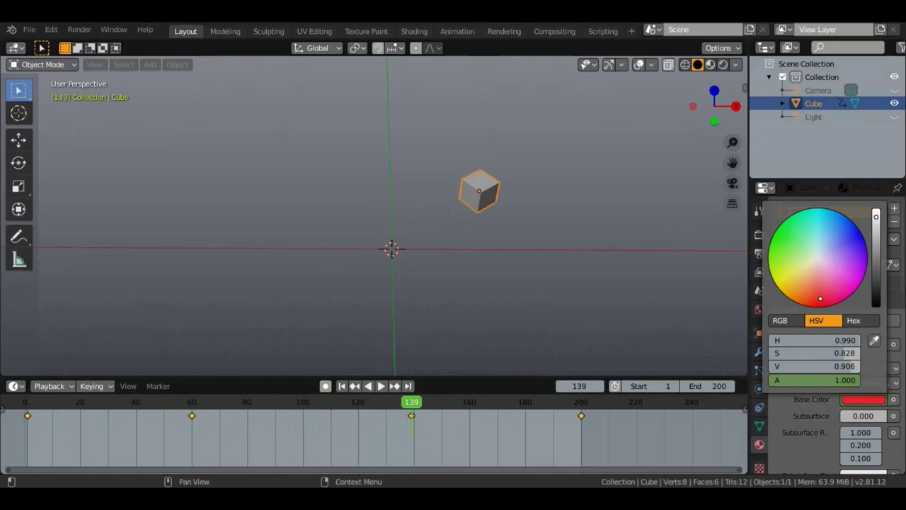
left_click(791, 236)
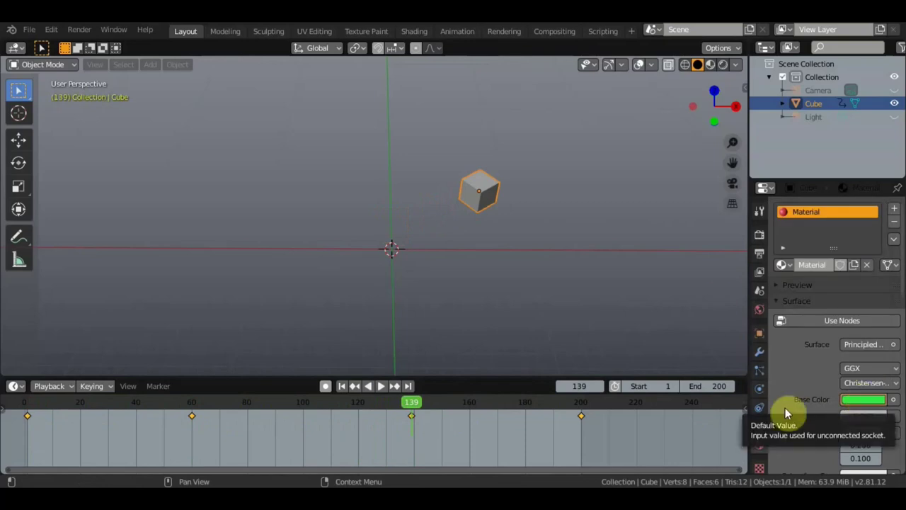
left_click(564, 402)
key("space")
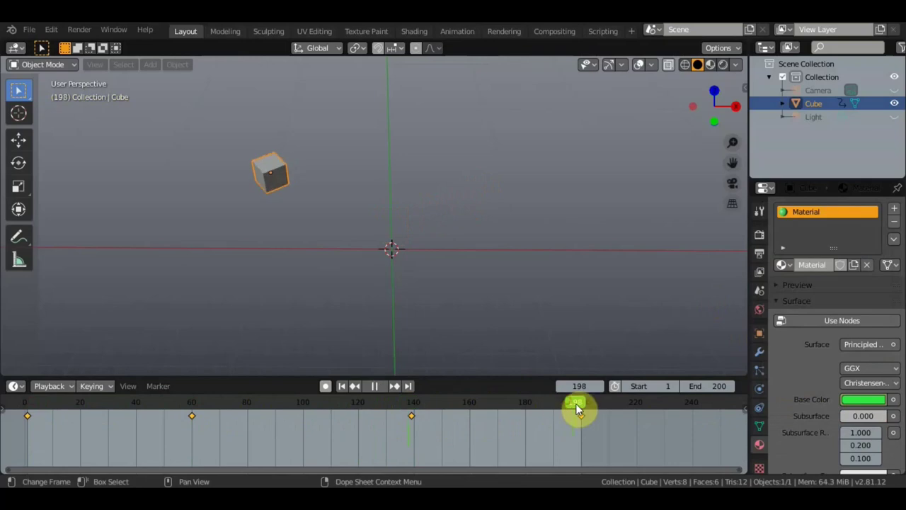
left_click_drag(579, 407, 582, 411)
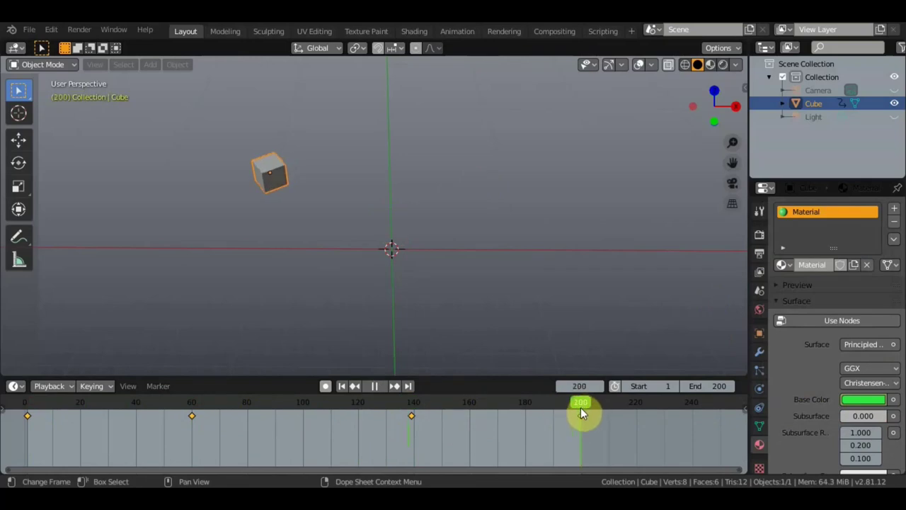
key("space")
key("i")
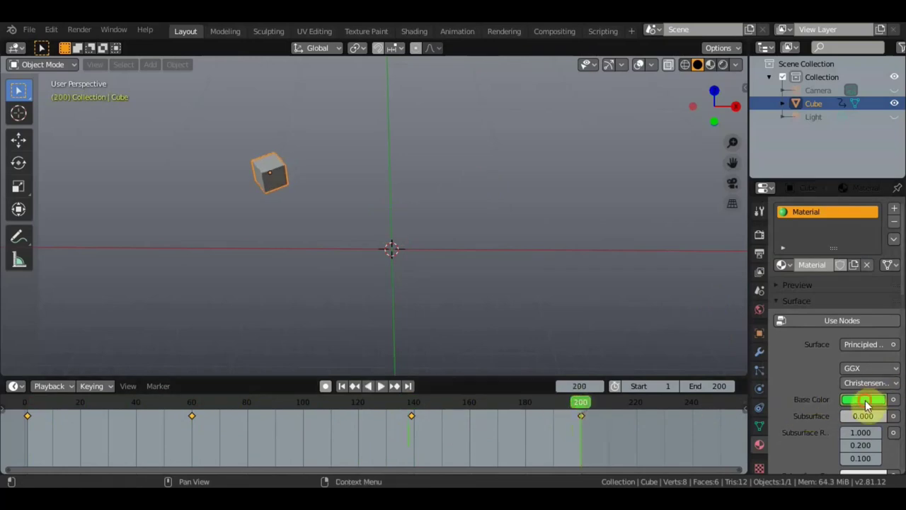
left_click(865, 403)
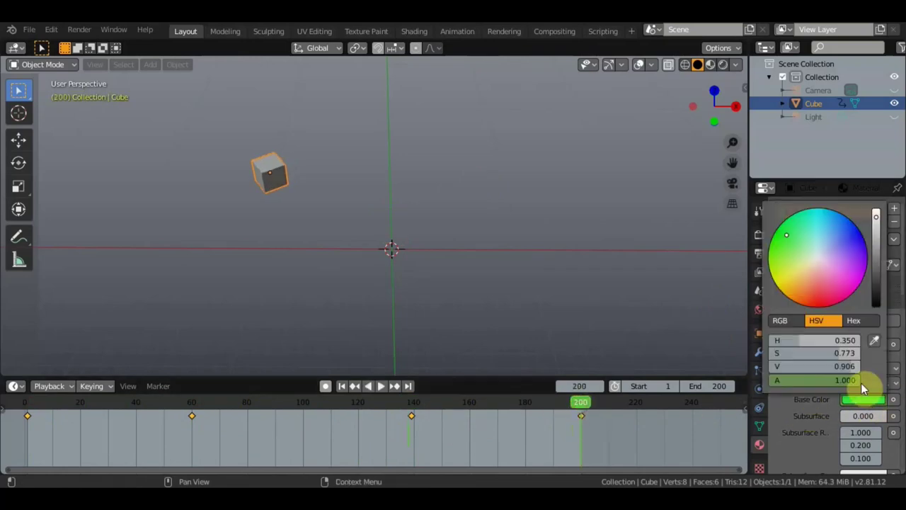
left_click(789, 281)
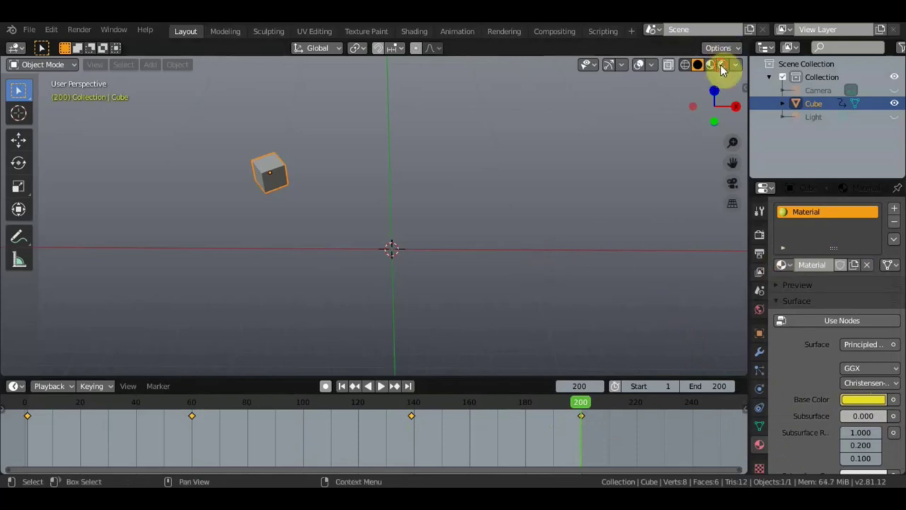
- Switch to Rendered shading, unhide the Light in the Outliner, and select it
key("z")
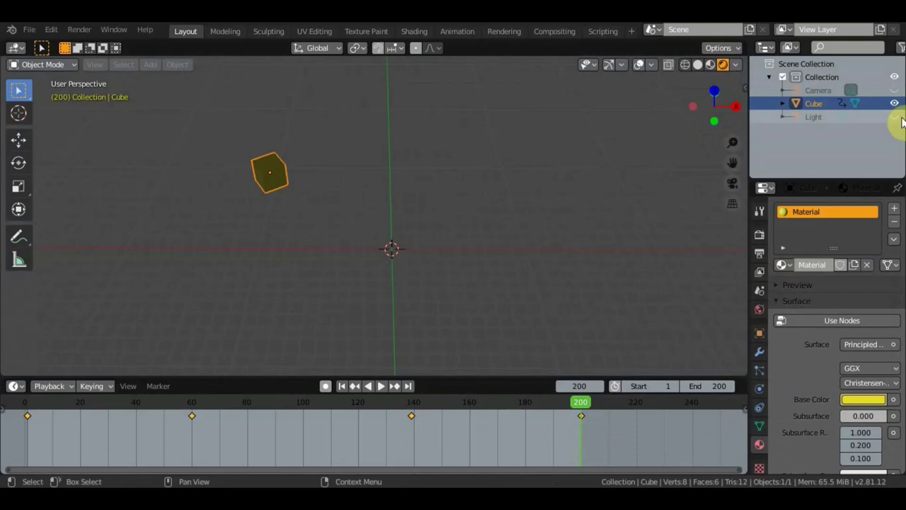
left_click(894, 118)
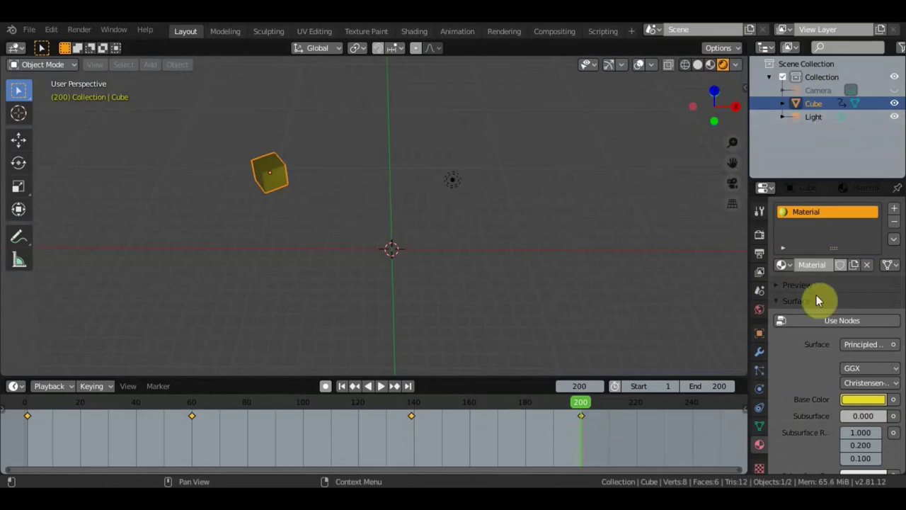
left_click(814, 118)
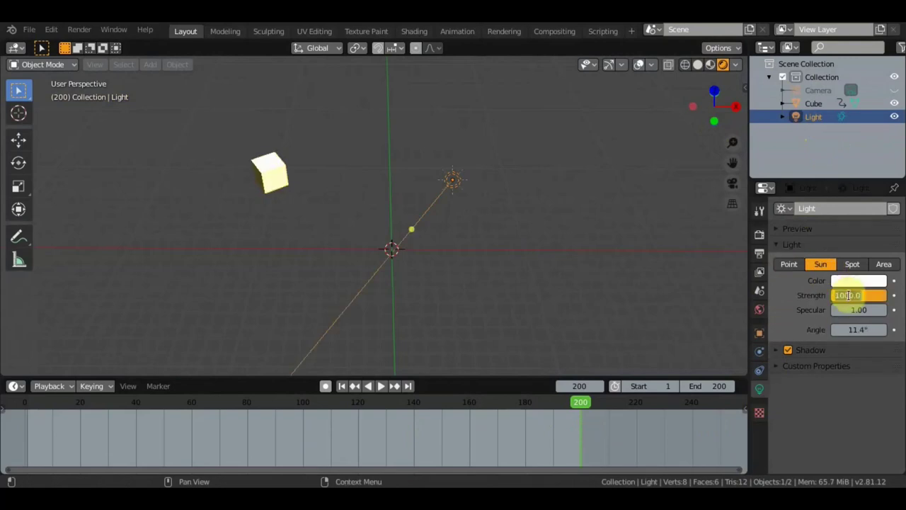
- Confirm Sun strength 4, zoom in on the cube and shrink the timeline for a larger viewport
key("Return")
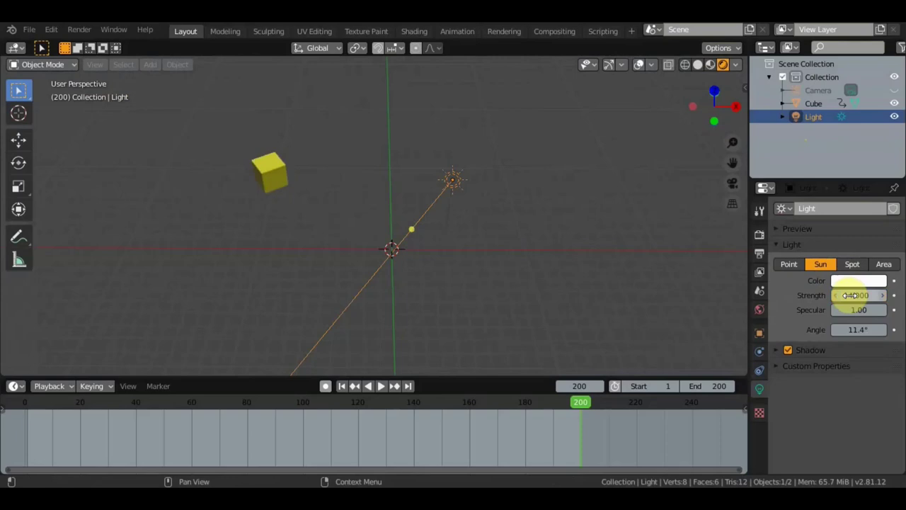
scroll(362, 204, "up", 4)
left_click_drag(418, 376, 429, 358)
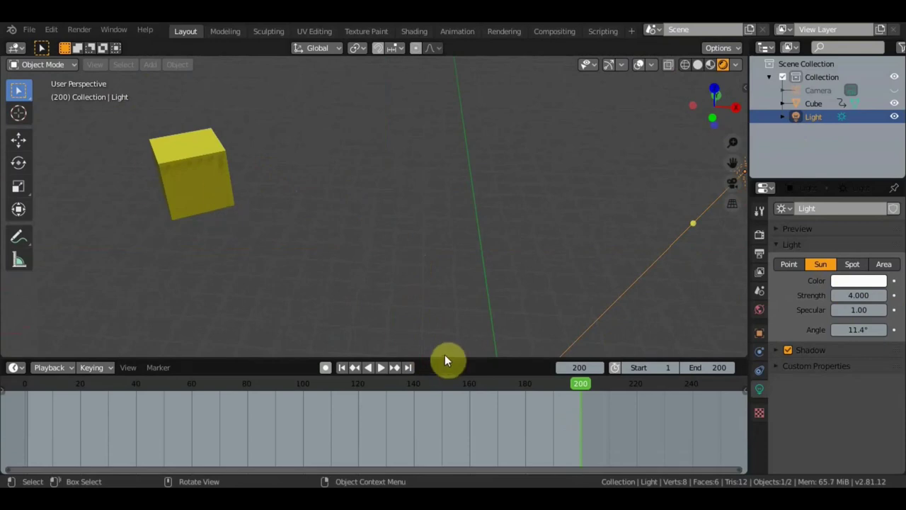
left_click_drag(444, 359, 447, 447)
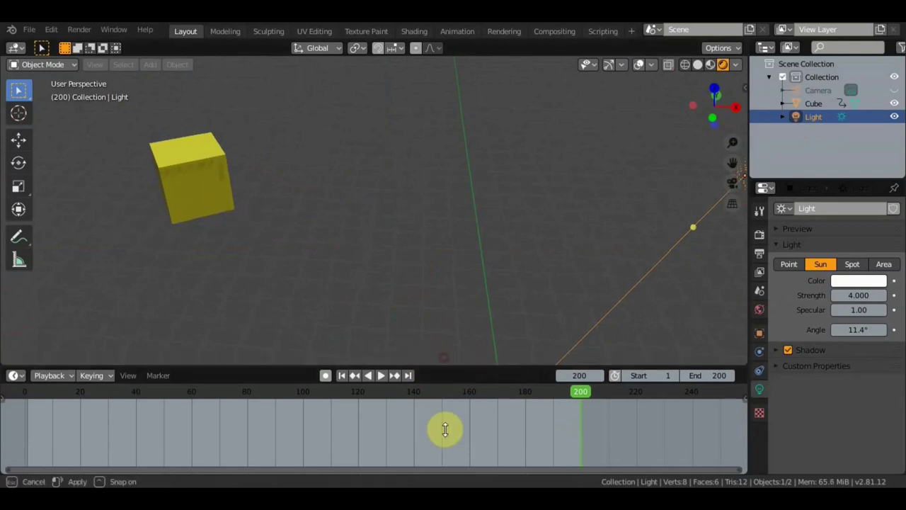
scroll(434, 338, "down", 3)
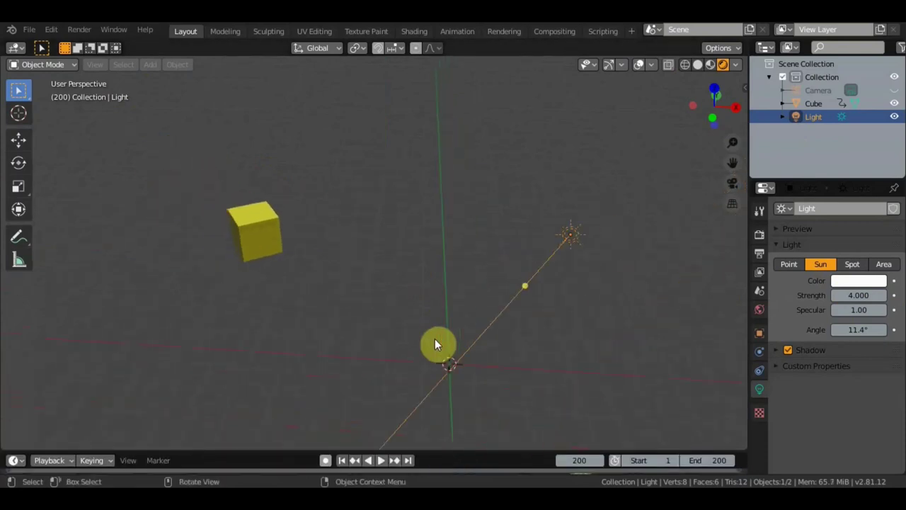
- Play the colour animation, pause at frame 144, and enlarge the timeline area
key("space")
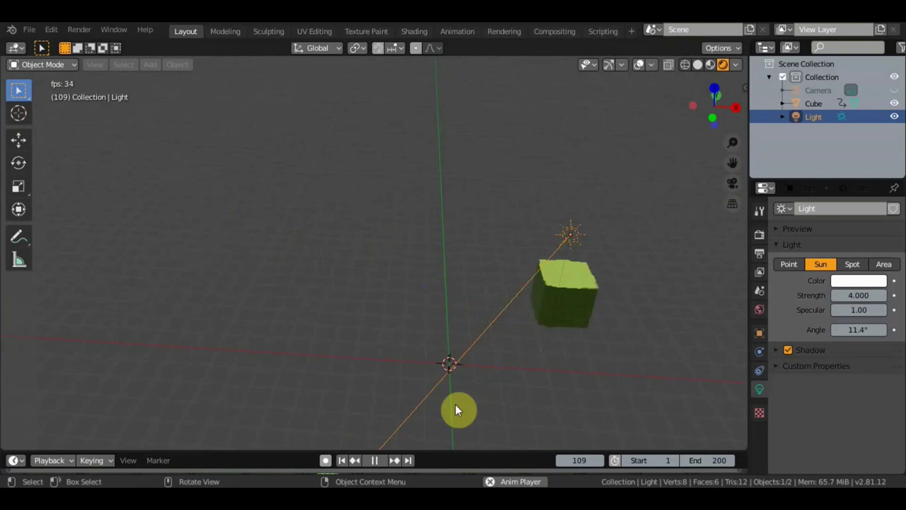
left_click(376, 458)
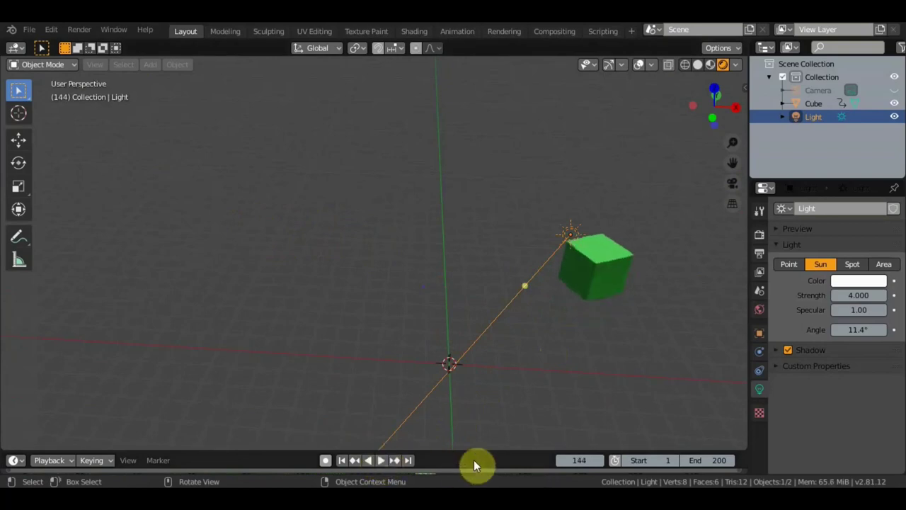
left_click_drag(474, 450, 489, 322)
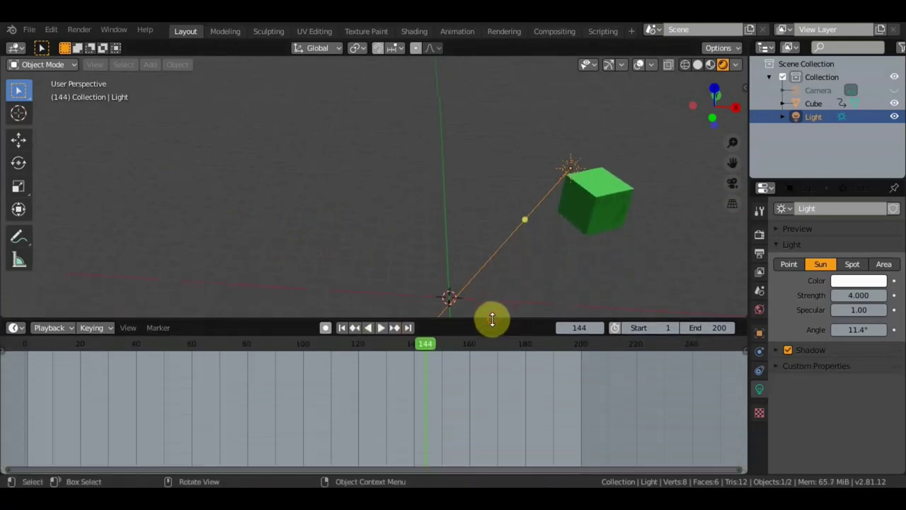
- With the cube selected, scrub to frame 54 and keyframe its red base colour
left_click(593, 206)
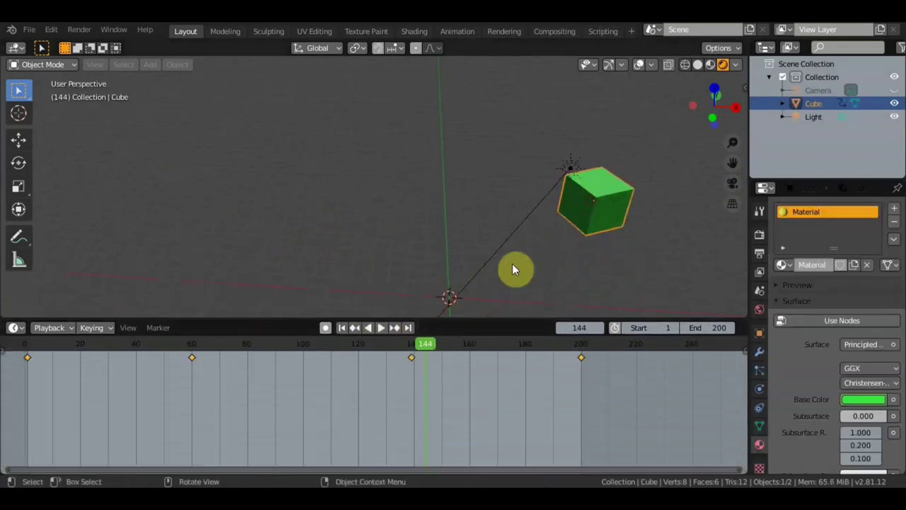
key("space")
left_click_drag(341, 348, 177, 344)
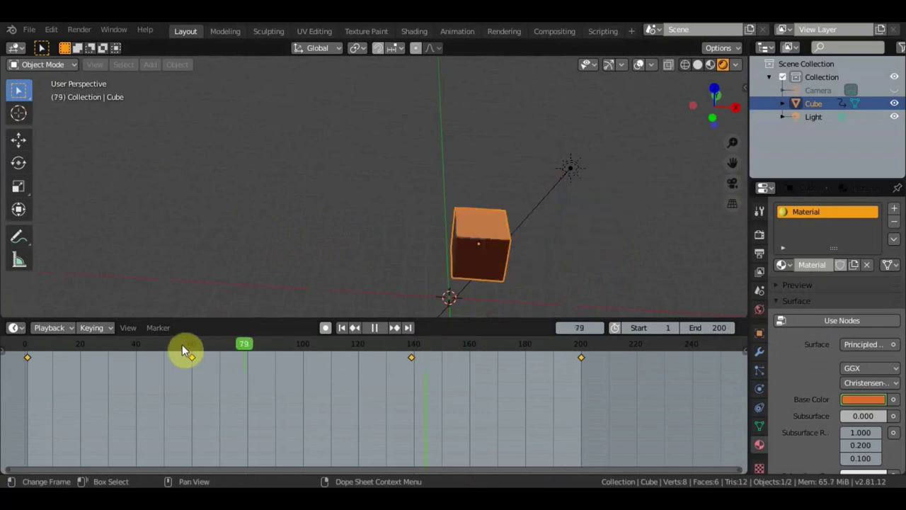
key("space")
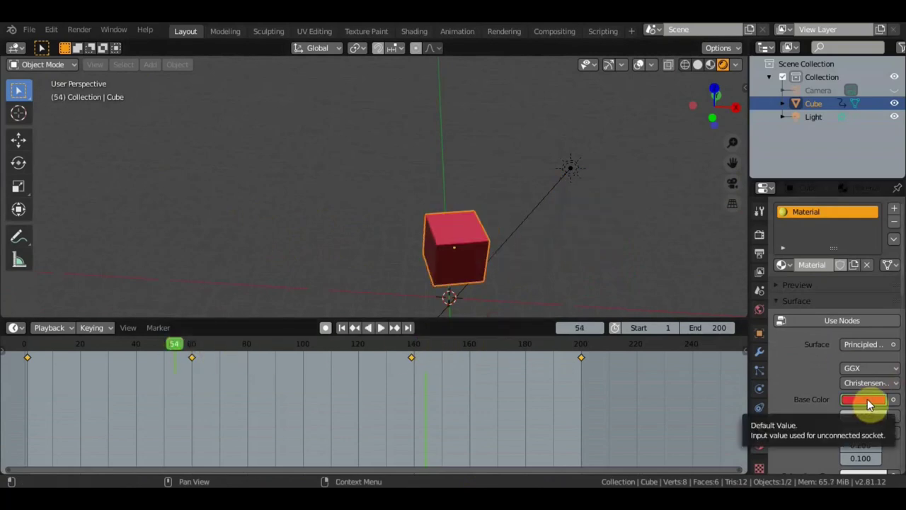
key("i")
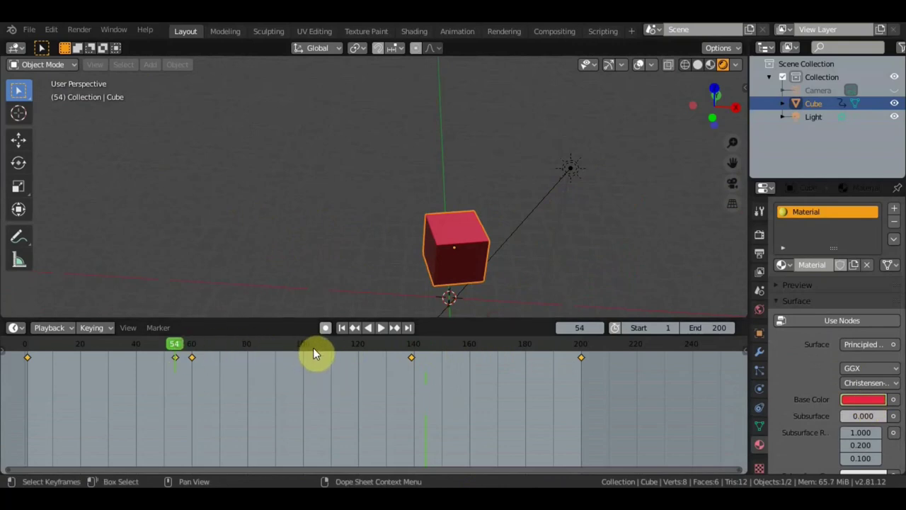
- Move through the animation to about frame 136 and bring up the base colour picker
left_click_drag(313, 347, 205, 348)
key("space")
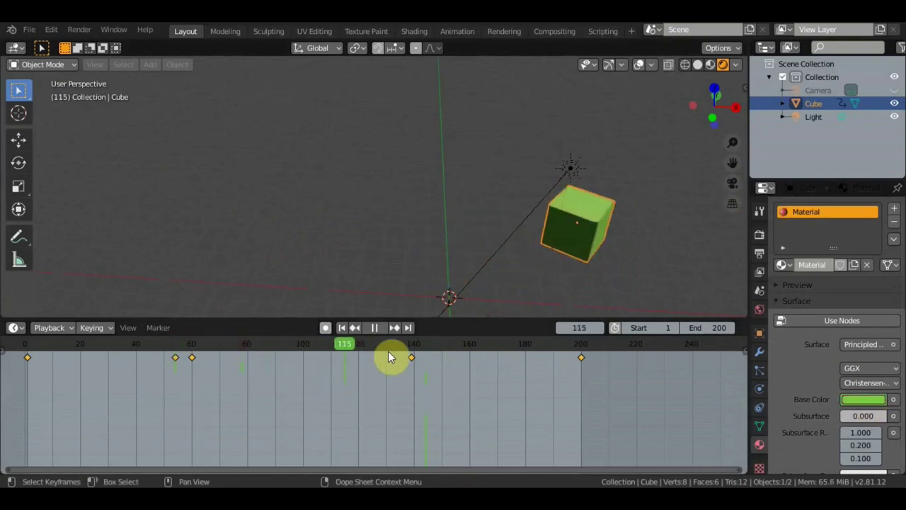
key("space")
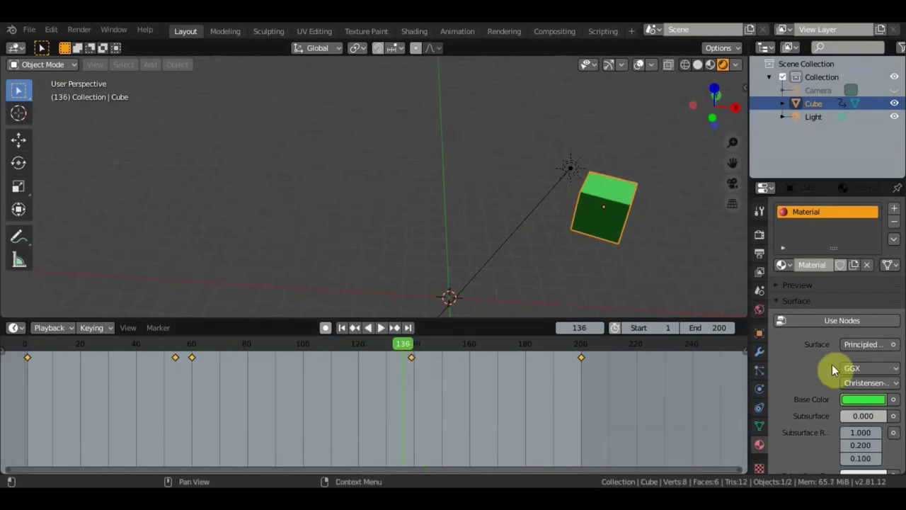
left_click(868, 403)
- Preview playback to frame 168, then delete the added keyframes at frames 54 and 136
left_click(382, 328)
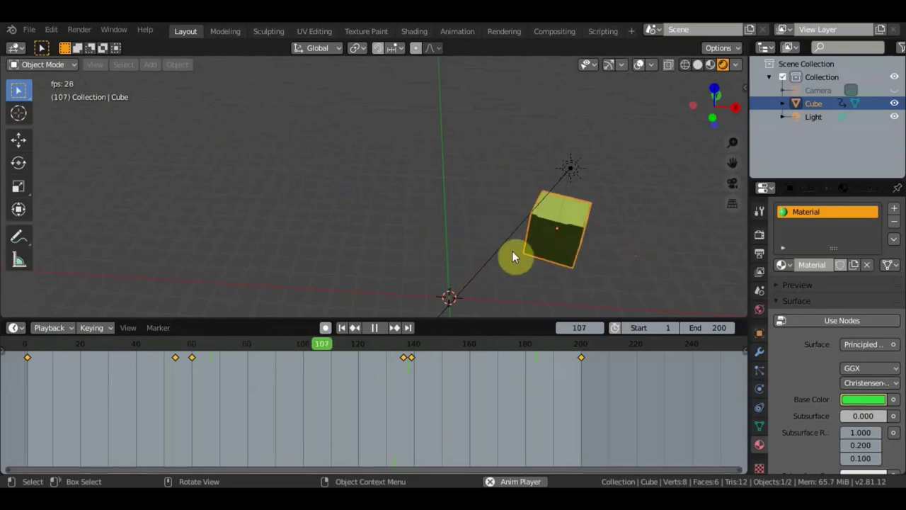
left_click(375, 327)
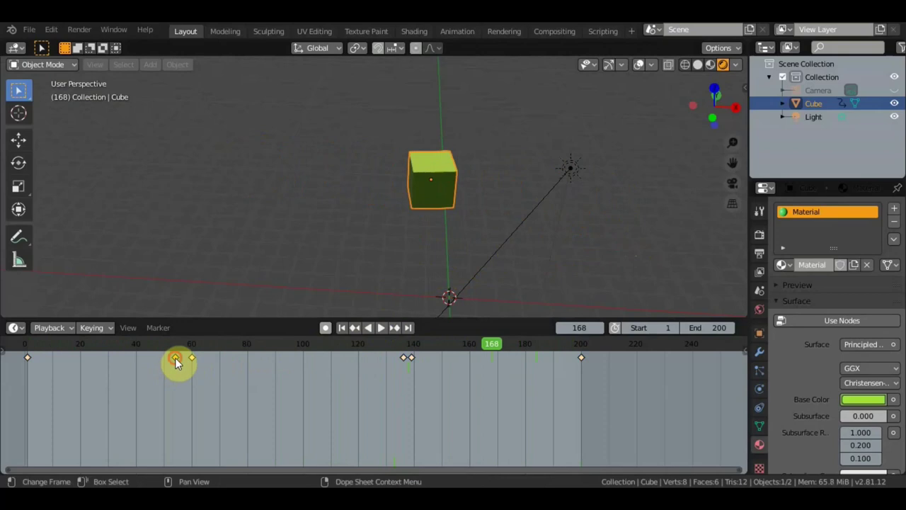
left_click(411, 357, "shift")
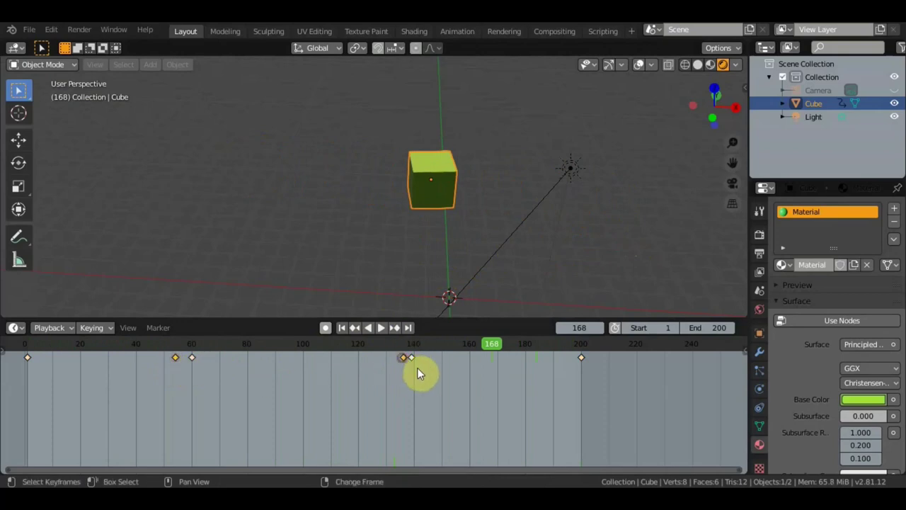
key("x")
left_click(463, 396)
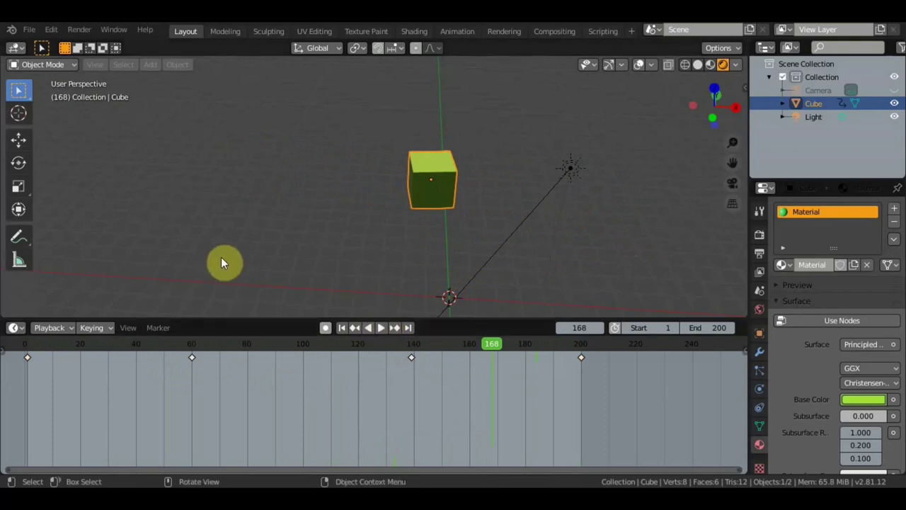
- Replay the four-keyframe animation, pause at frame 28, then orbit and zoom toward the purple cube
left_click(380, 327)
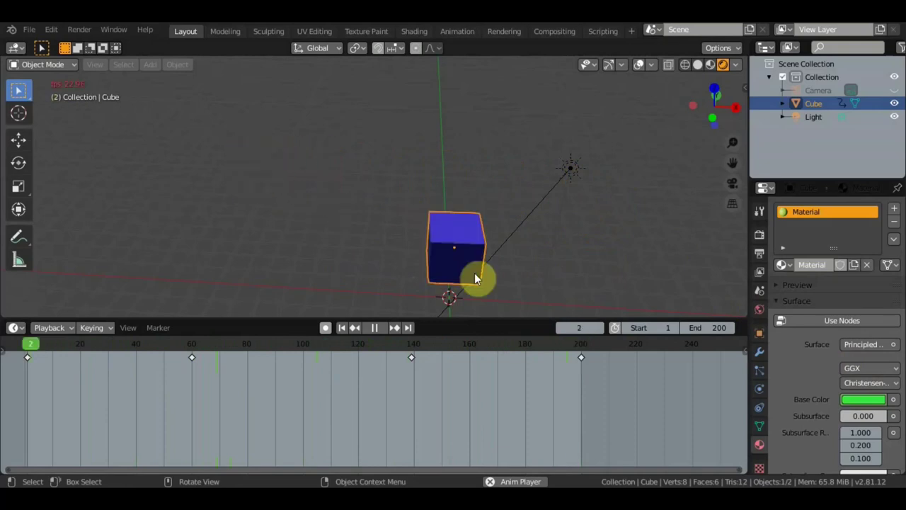
left_click(372, 325)
middle_click_drag(421, 276, 481, 205)
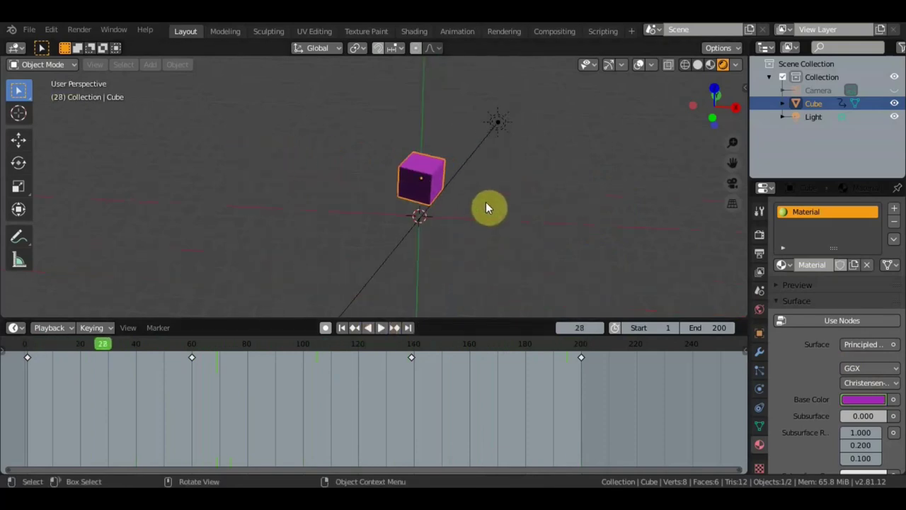
scroll(485, 202, "up", 1)
scroll(487, 200, "up", 2)
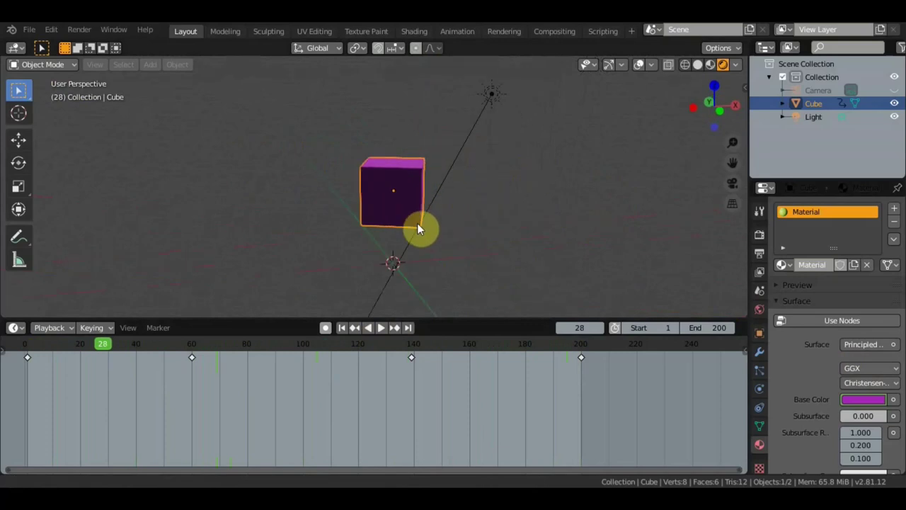